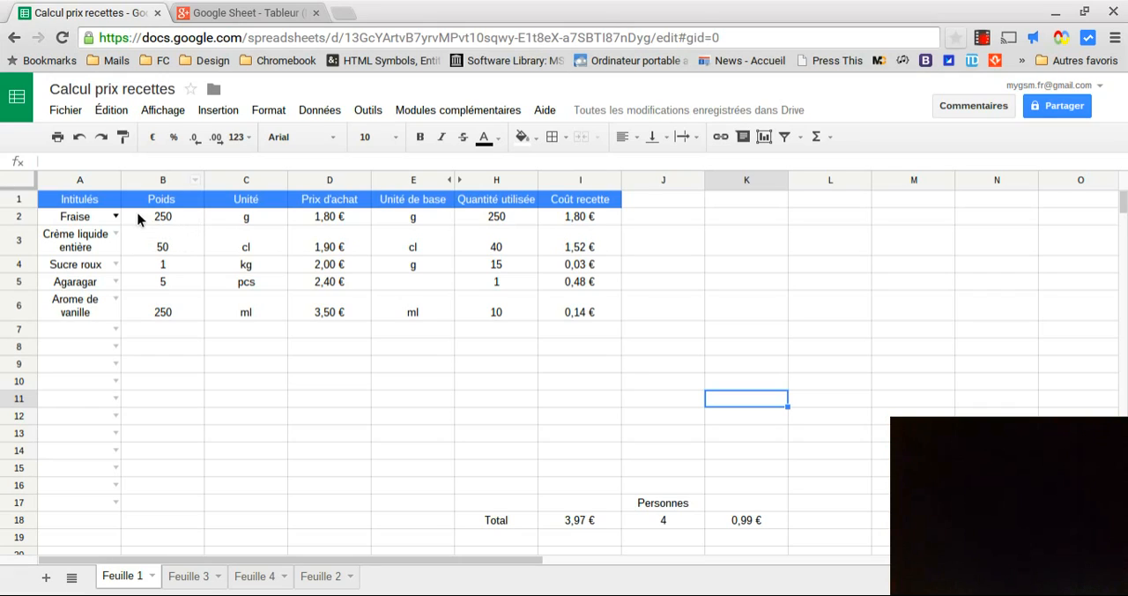
Review the weights, units and base units of the listed ingredients, including the base-unit lookup formula in the Sucre roux row
{"action": "left_click", "coordinate": [251, 249]}
{"action": "left_click", "coordinate": [174, 264]}
{"action": "left_click", "coordinate": [231, 268]}
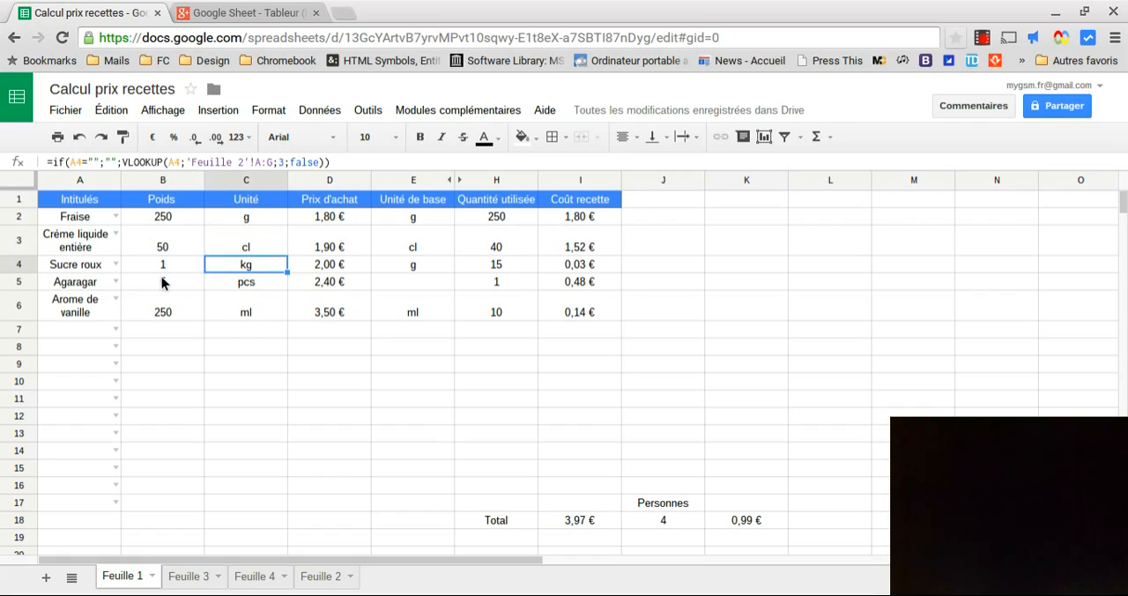
{"action": "left_click", "coordinate": [164, 283]}
{"action": "left_click", "coordinate": [248, 284]}
{"action": "left_click", "coordinate": [239, 308]}
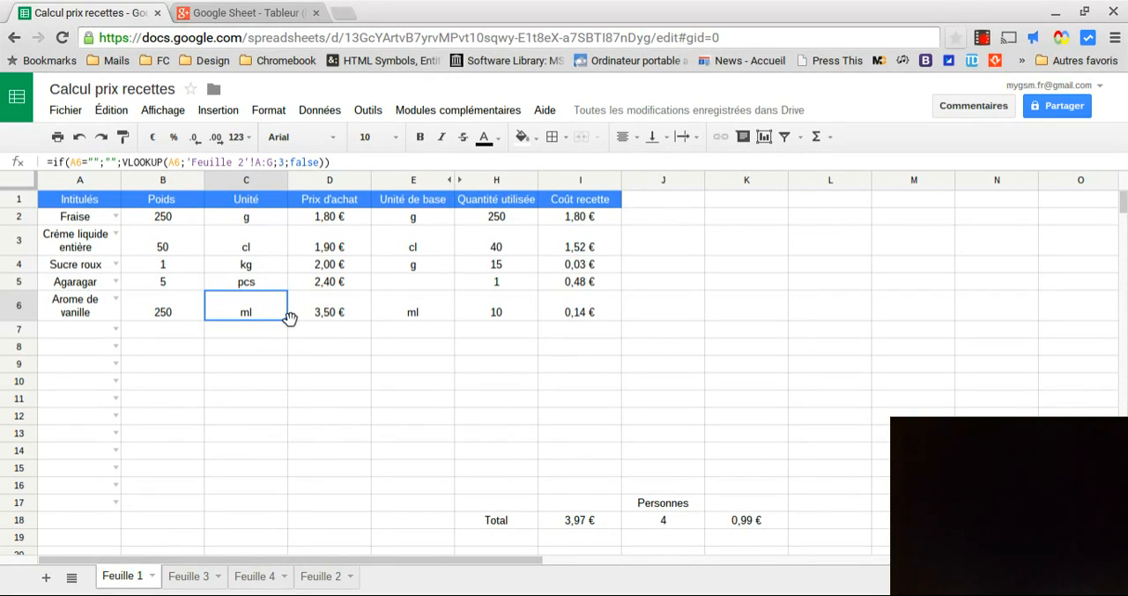
{"action": "left_click", "coordinate": [418, 182]}
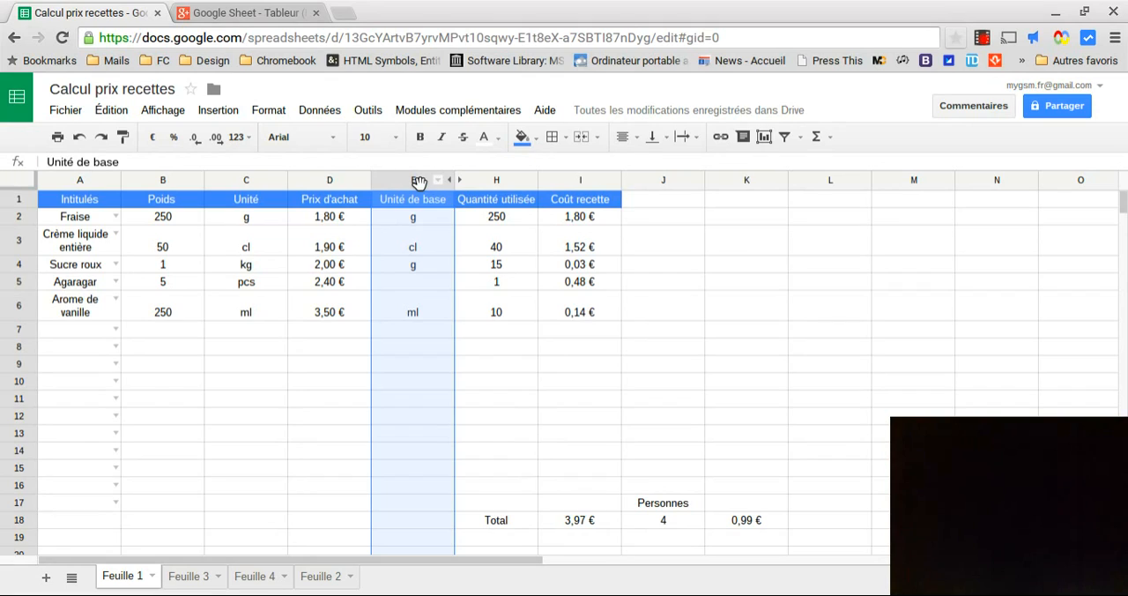
{"action": "left_click", "coordinate": [246, 266]}
{"action": "left_click", "coordinate": [435, 261]}
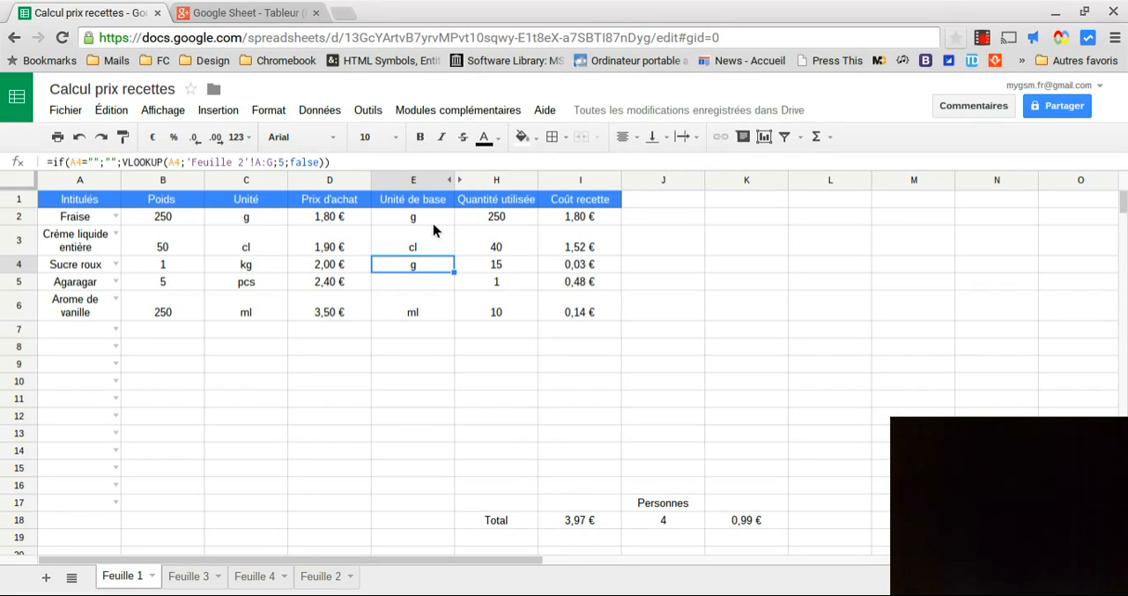
Examine the used-quantity and recipe-cost columns, the total cost, the number of persons and the cost per person
{"action": "left_click", "coordinate": [501, 179]}
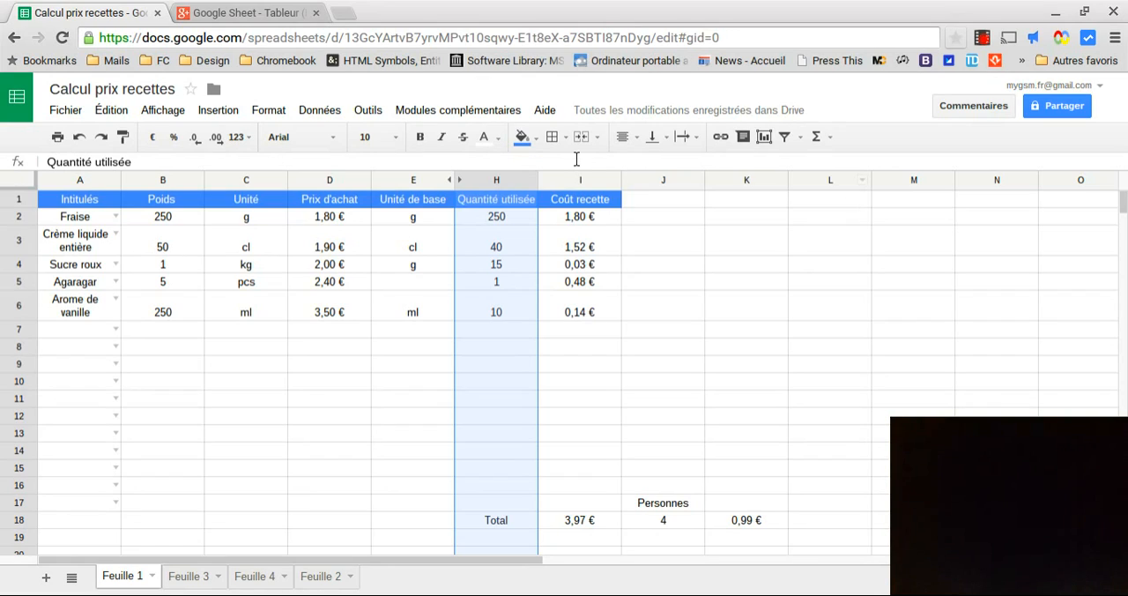
{"action": "left_click", "coordinate": [576, 180]}
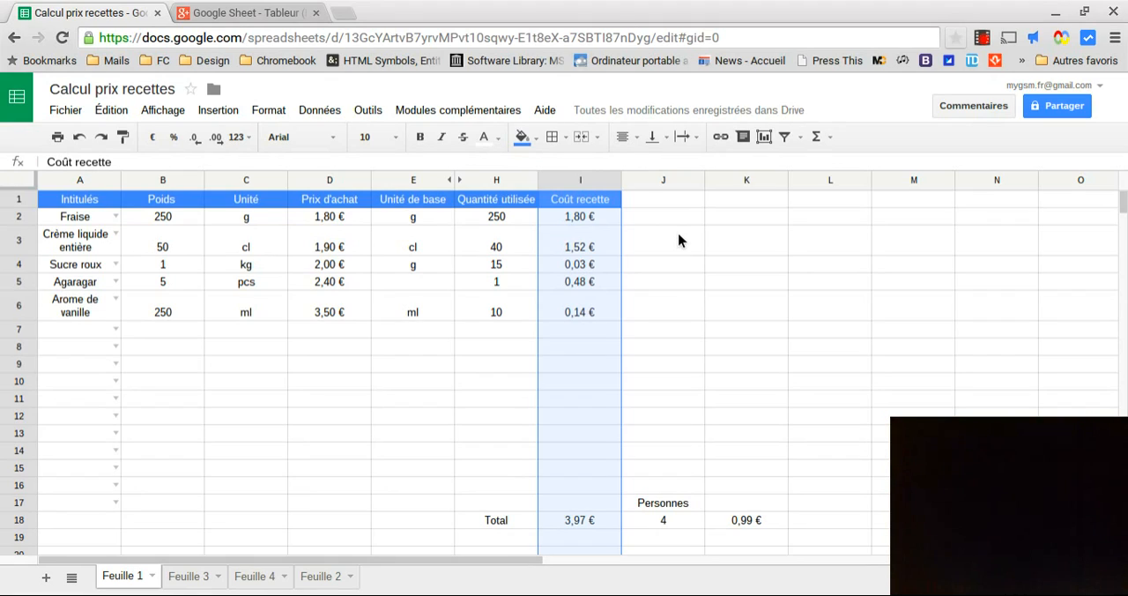
{"action": "left_click", "coordinate": [668, 381]}
{"action": "left_click", "coordinate": [586, 518]}
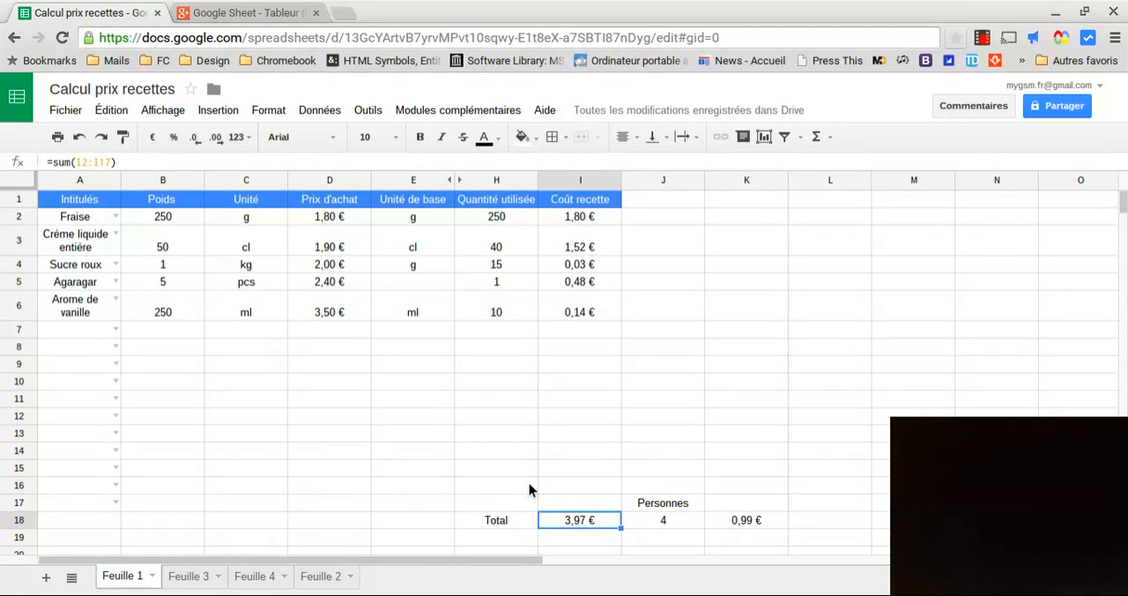
{"action": "left_click", "coordinate": [677, 519]}
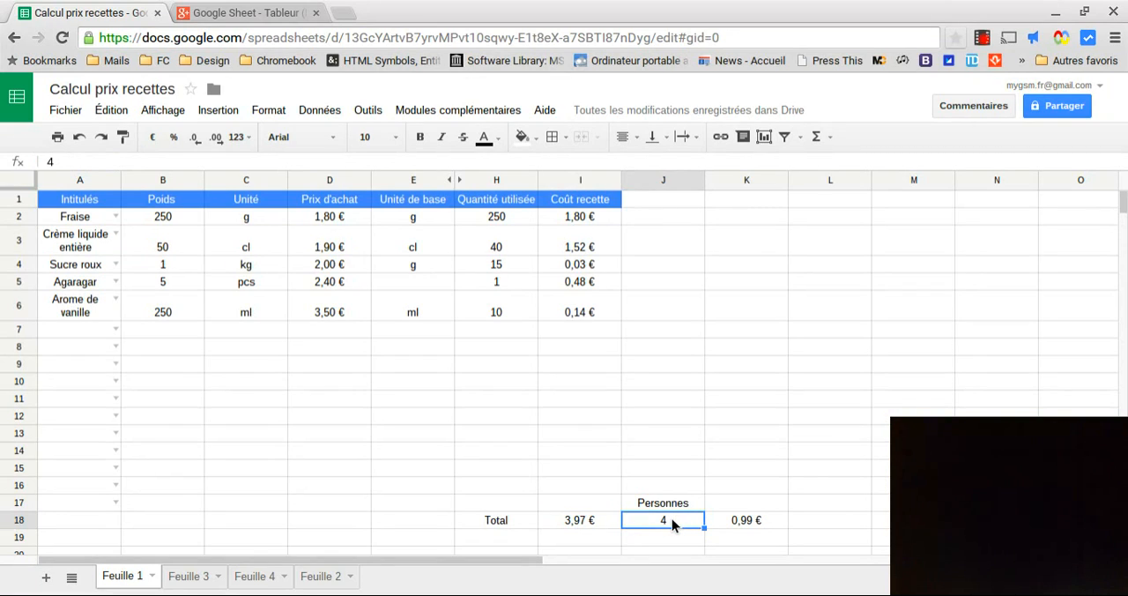
{"action": "key", "text": "Right"}
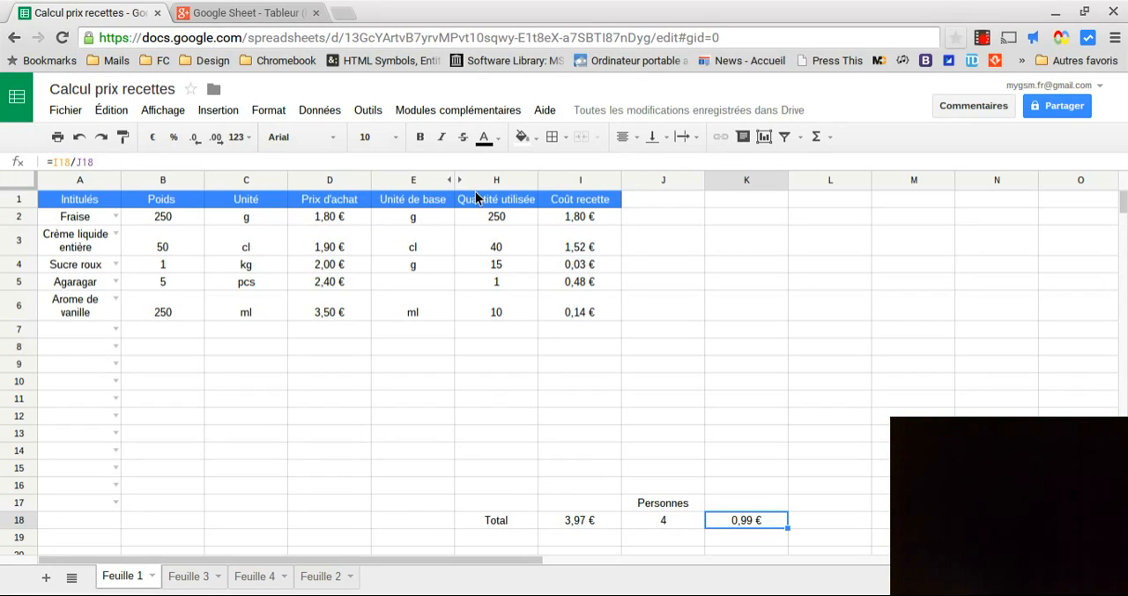
Unhide columns F and G and inspect the unit conversion formula in cell F2
{"action": "left_click", "coordinate": [456, 180]}
{"action": "left_click", "coordinate": [501, 219]}
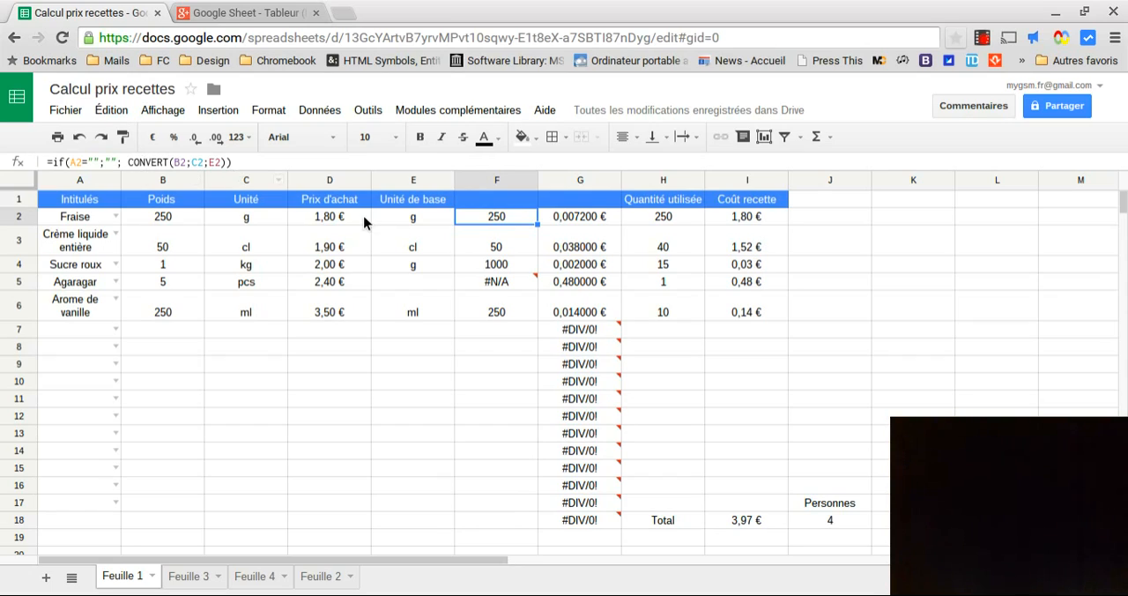
Enter the formula =CONVERT(B7;C7;E7) in cell F7 and check the cell
{"action": "left_click", "coordinate": [462, 332]}
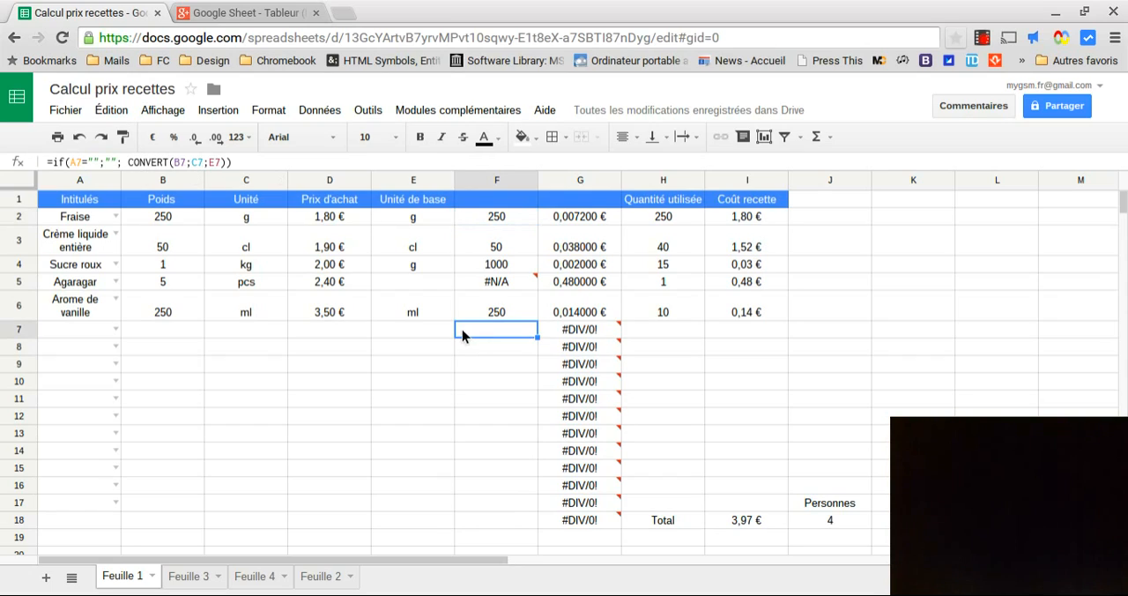
{"action": "type", "text": "="}
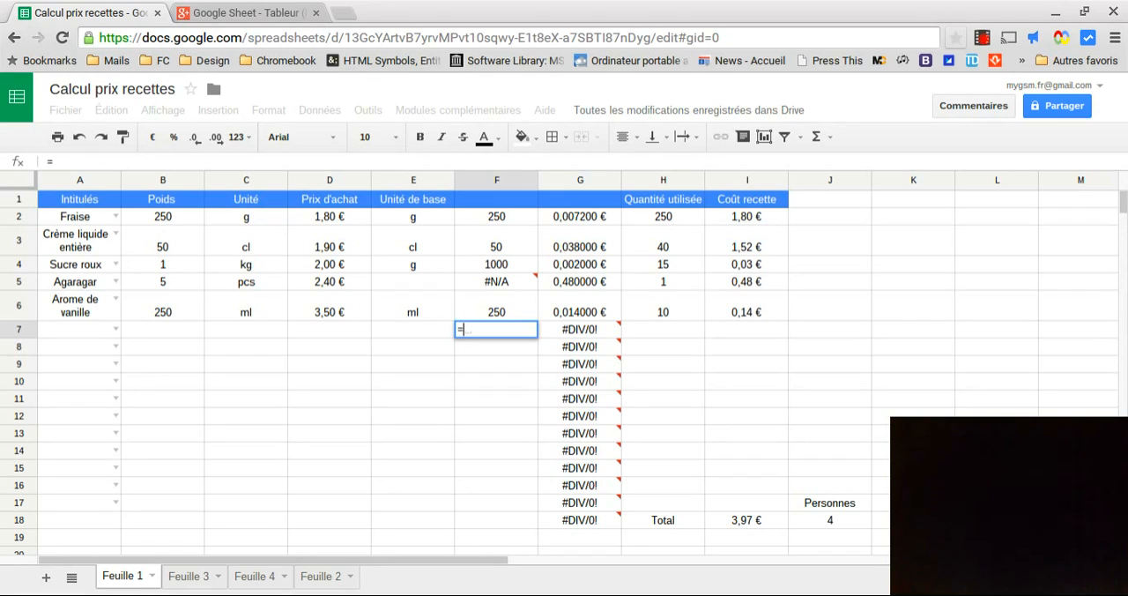
{"action": "type", "text": "convert"}
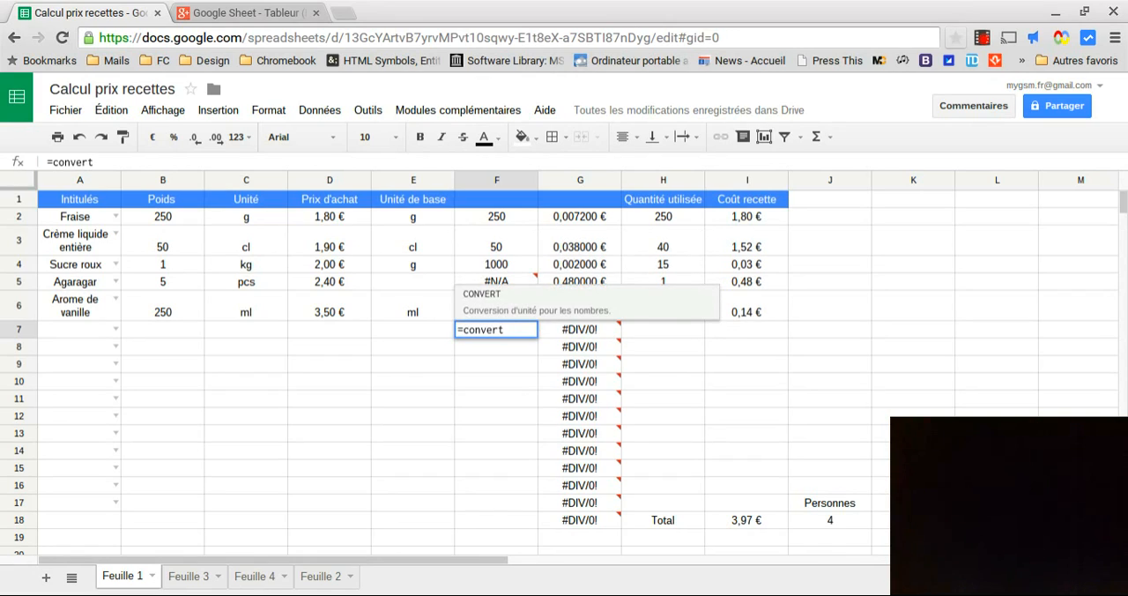
{"action": "left_click", "coordinate": [497, 309]}
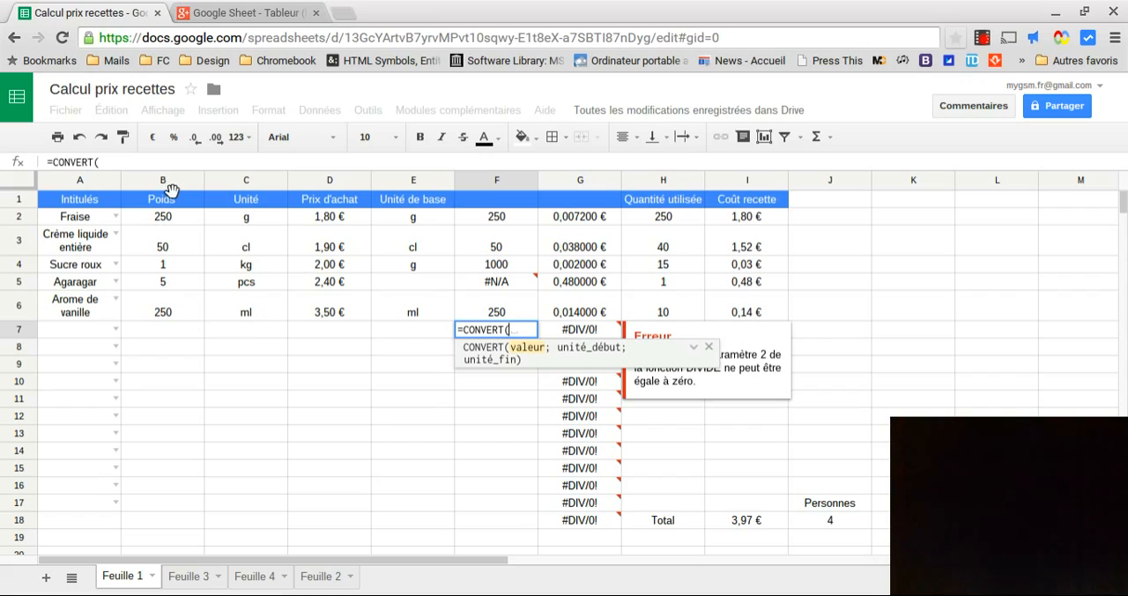
{"action": "left_click", "coordinate": [162, 330]}
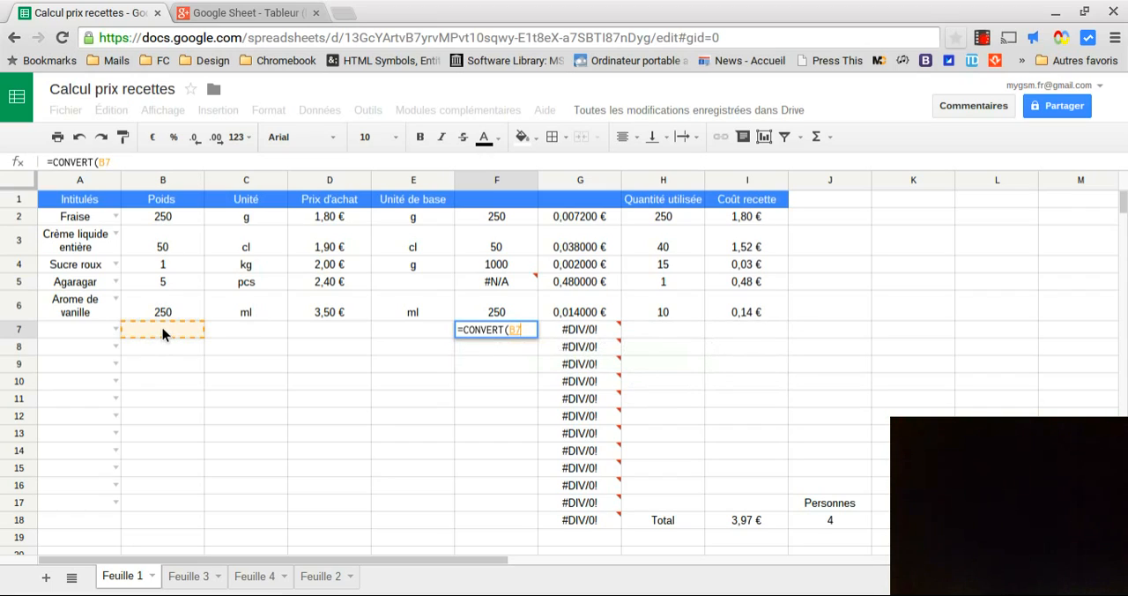
{"action": "type", "text": ";"}
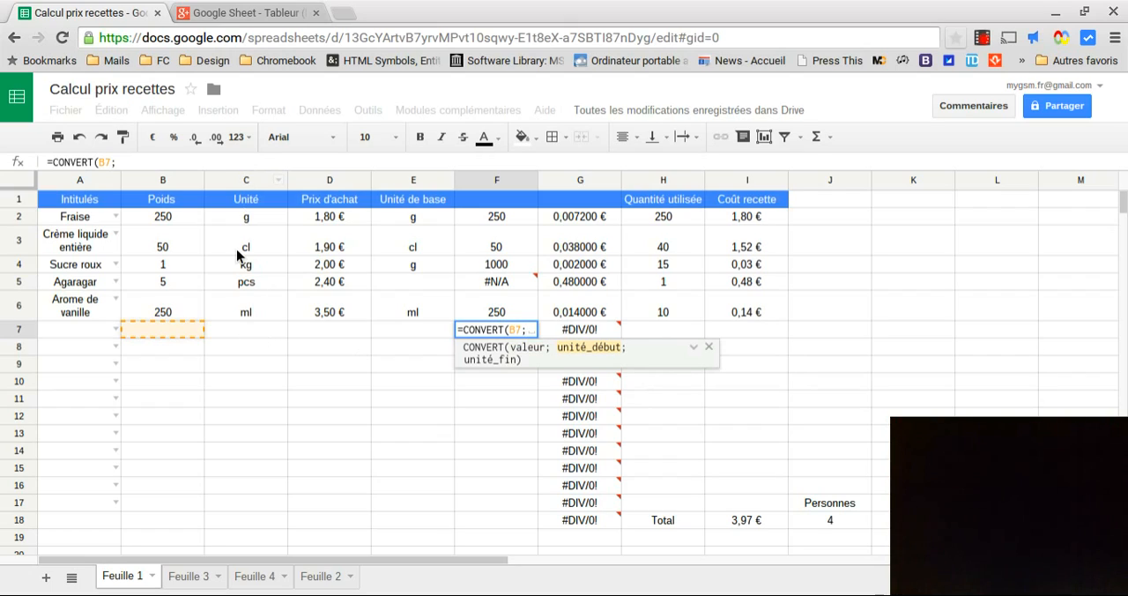
{"action": "left_click", "coordinate": [246, 333]}
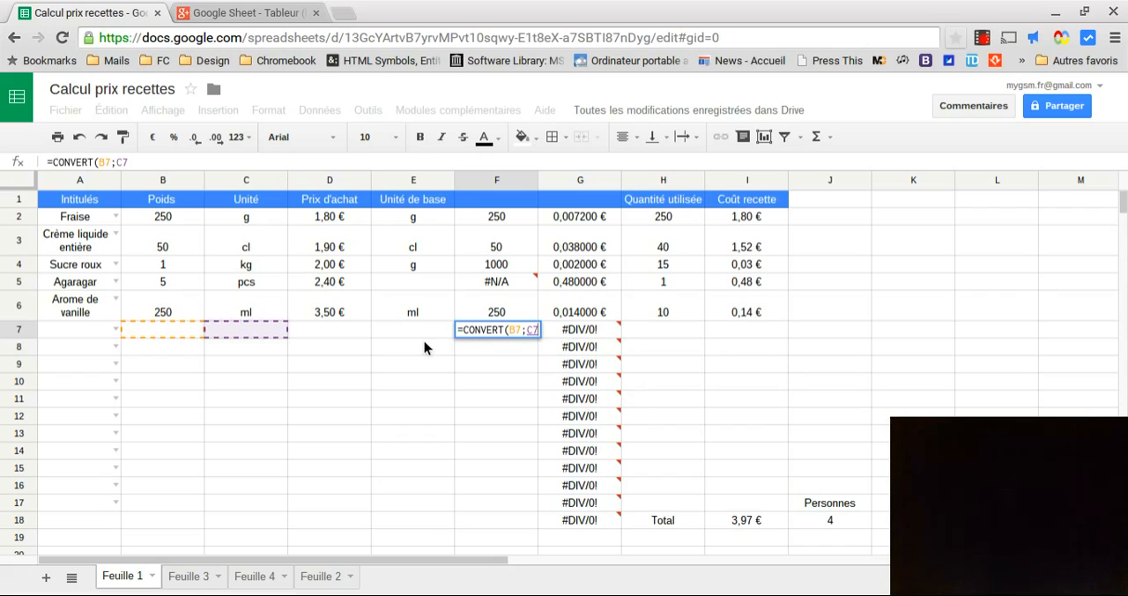
{"action": "type", "text": ";"}
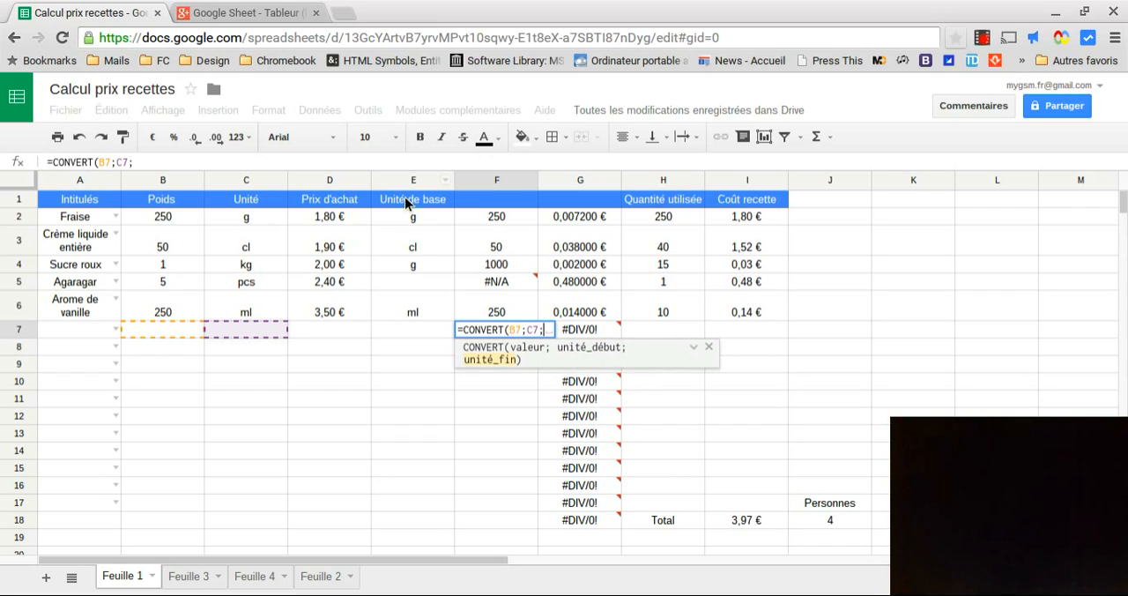
{"action": "left_click", "coordinate": [410, 333]}
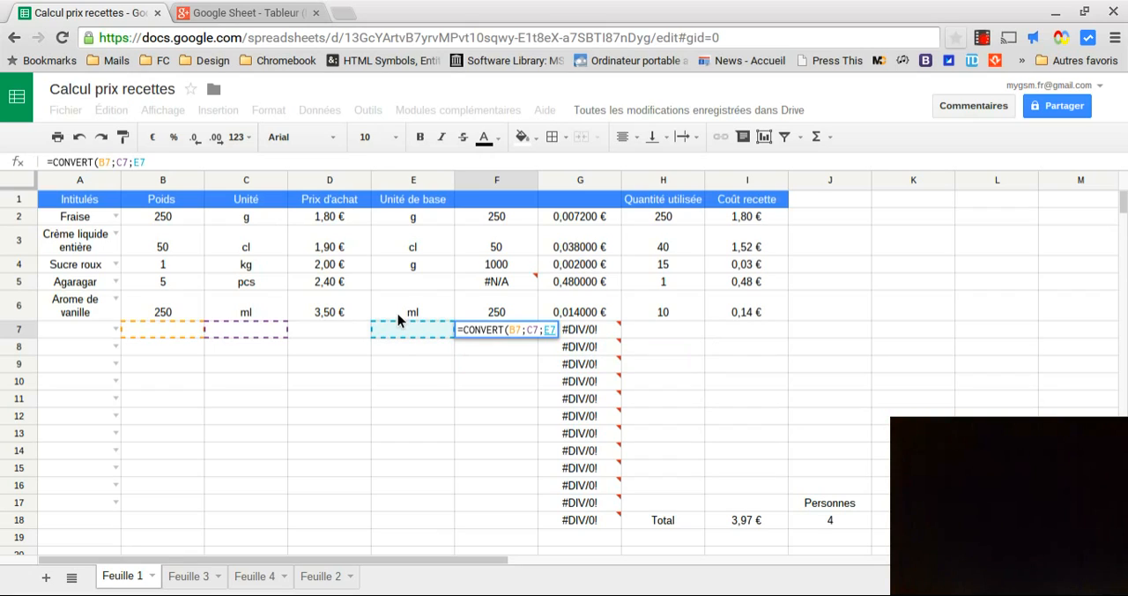
{"action": "type", "text": ")"}
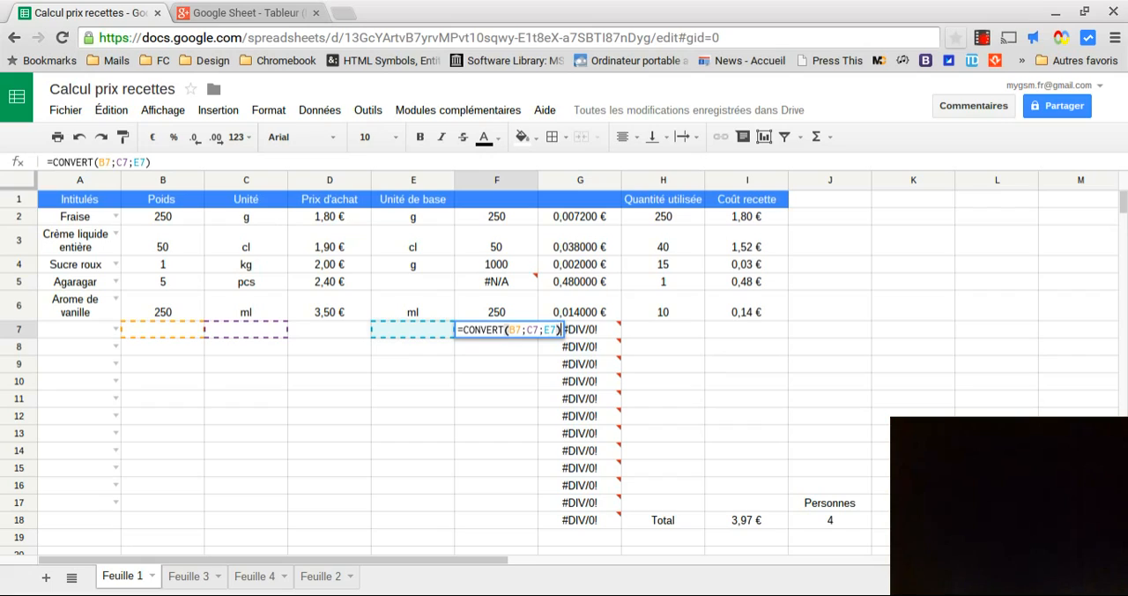
{"action": "key", "text": "Return"}
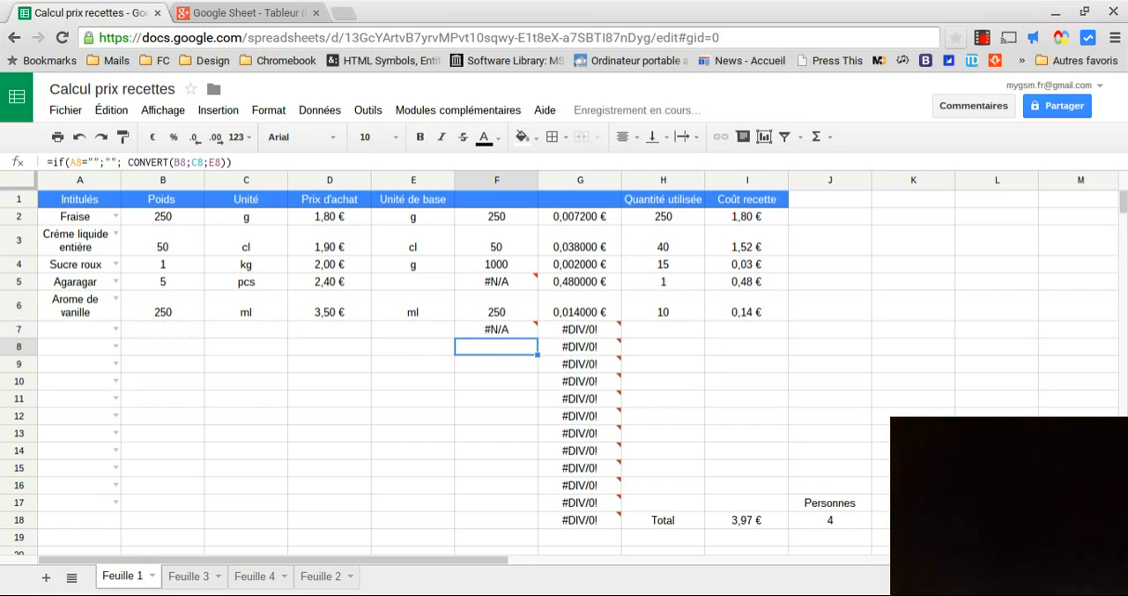
{"action": "left_click", "coordinate": [480, 332]}
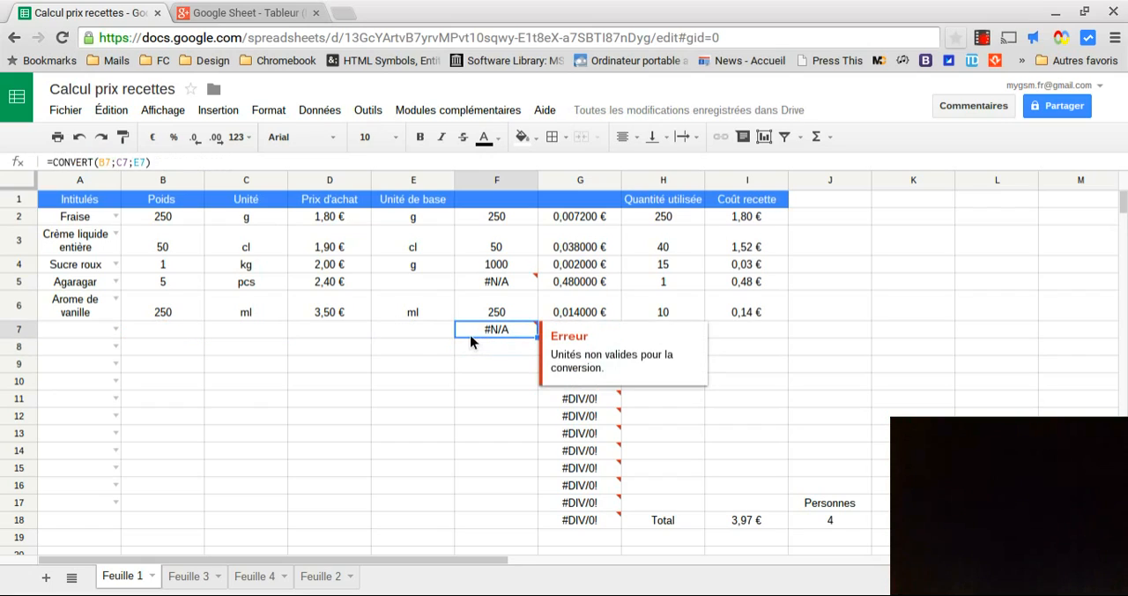
Choose Surce as the ingredient in cell A7
{"action": "left_click", "coordinate": [115, 329]}
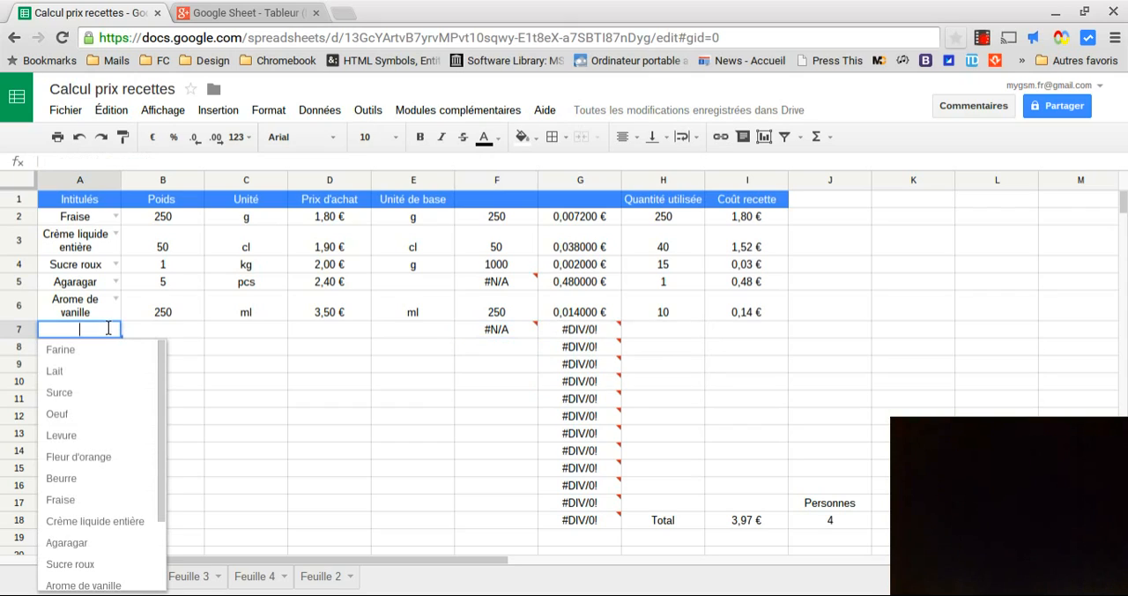
{"action": "left_click", "coordinate": [93, 393]}
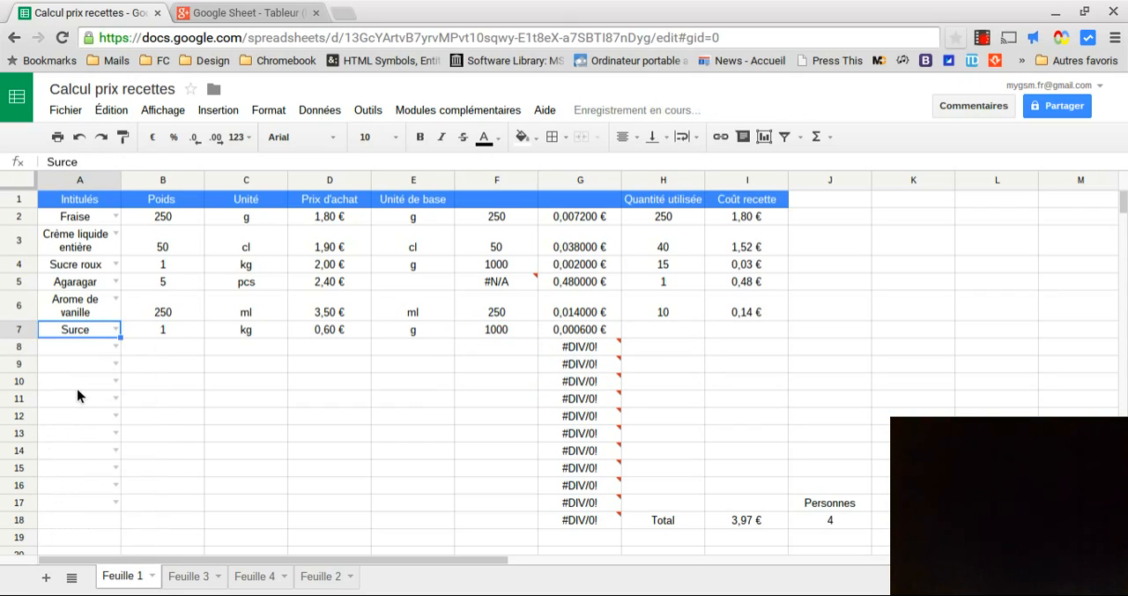
{"action": "left_click", "coordinate": [404, 453]}
Examine the weight, unit, purchase price, base unit and converted quantity in row 7
{"action": "left_click", "coordinate": [172, 328]}
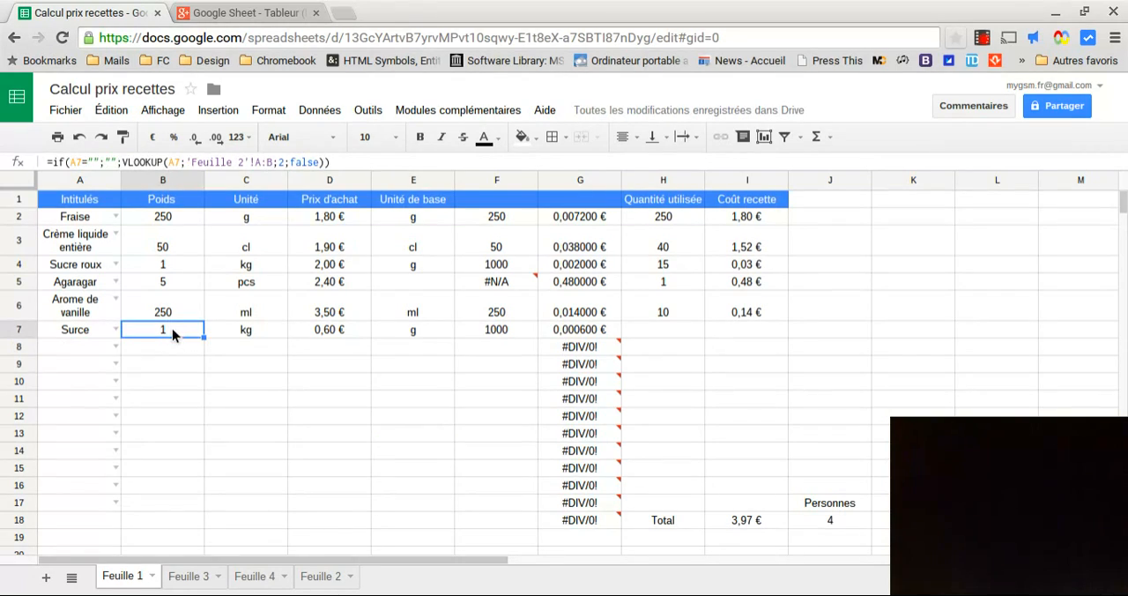
{"action": "left_click", "coordinate": [234, 330]}
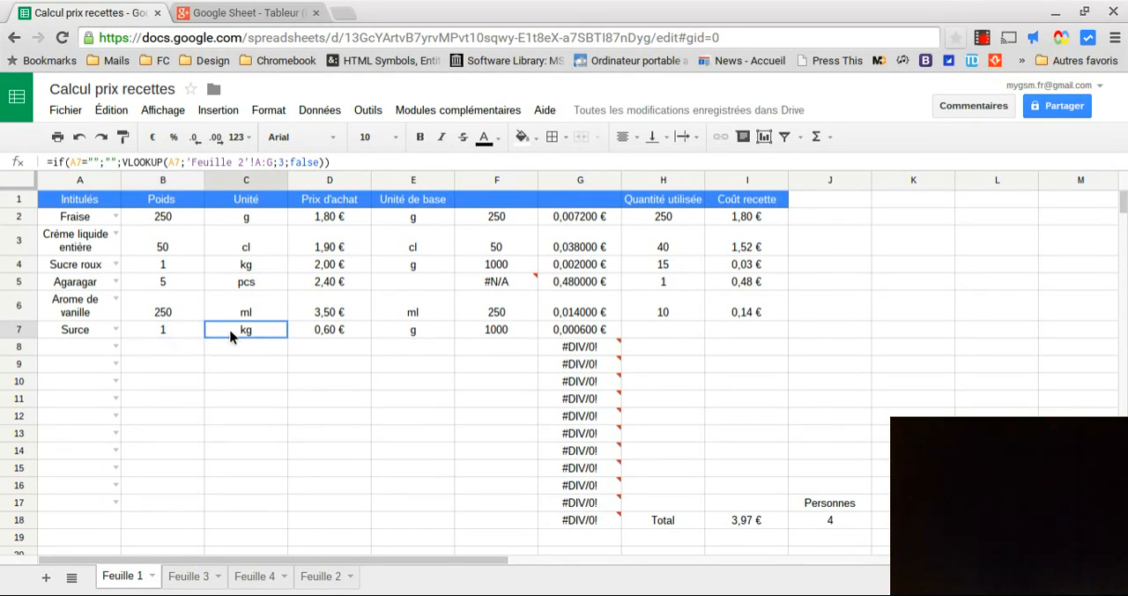
{"action": "left_click", "coordinate": [157, 333]}
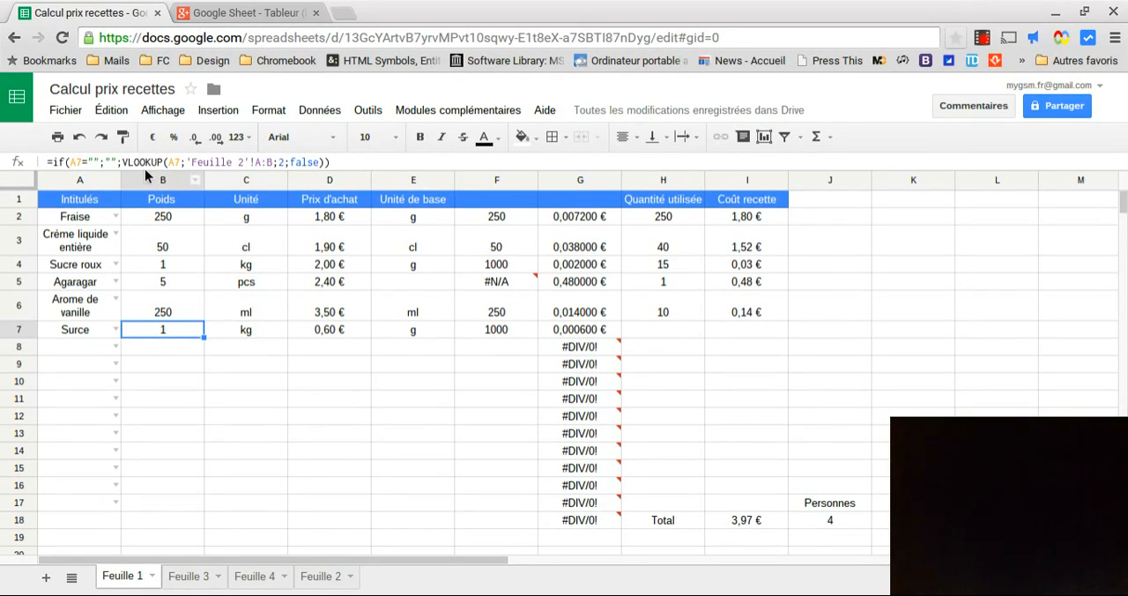
{"action": "left_click", "coordinate": [249, 332]}
{"action": "left_click", "coordinate": [331, 329]}
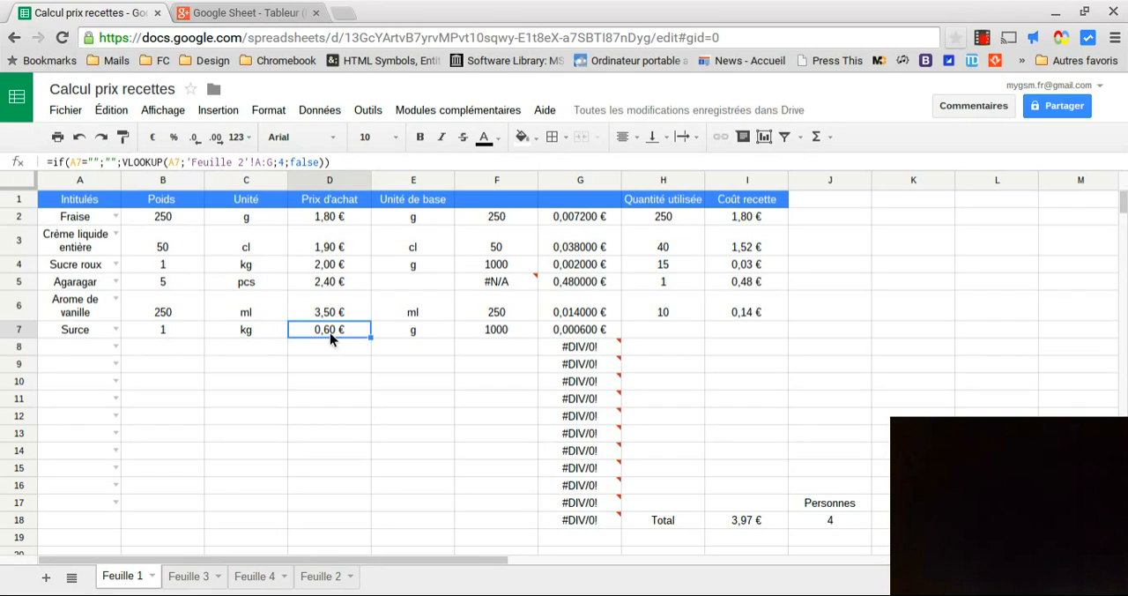
{"action": "left_click", "coordinate": [404, 334]}
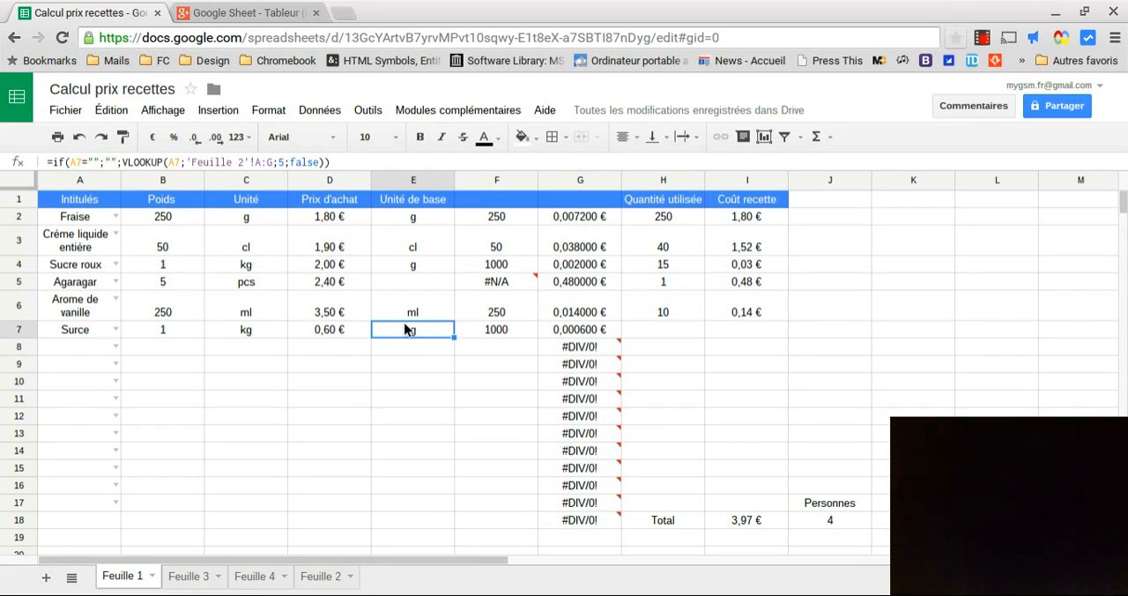
{"action": "left_click", "coordinate": [485, 331]}
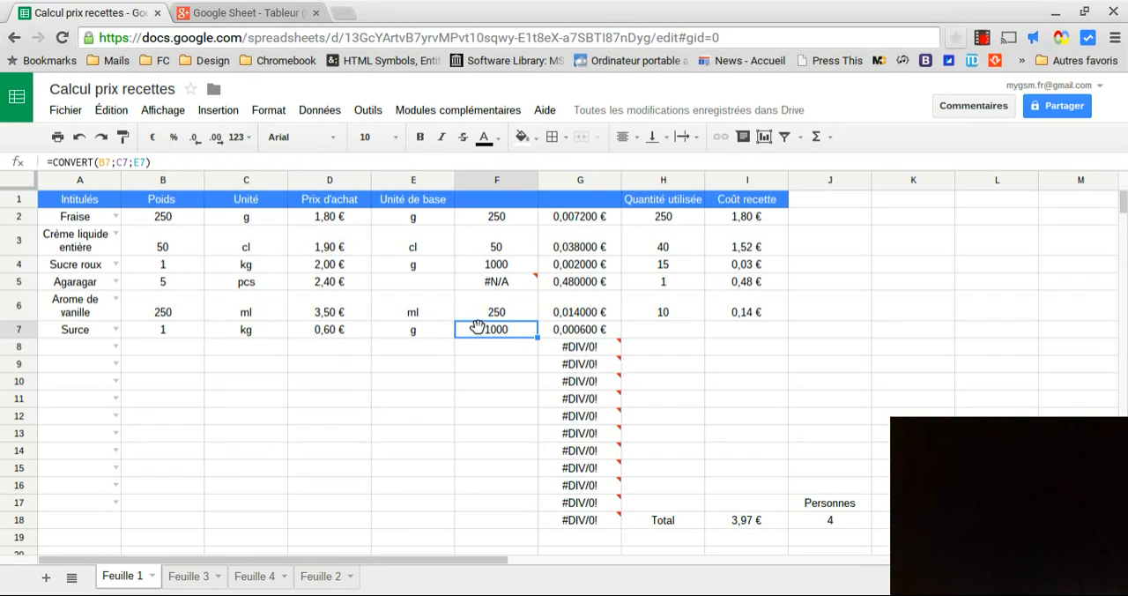
Clear the formula in cell G7 and check the price-per-unit formula in cell G6
{"action": "left_click", "coordinate": [588, 329]}
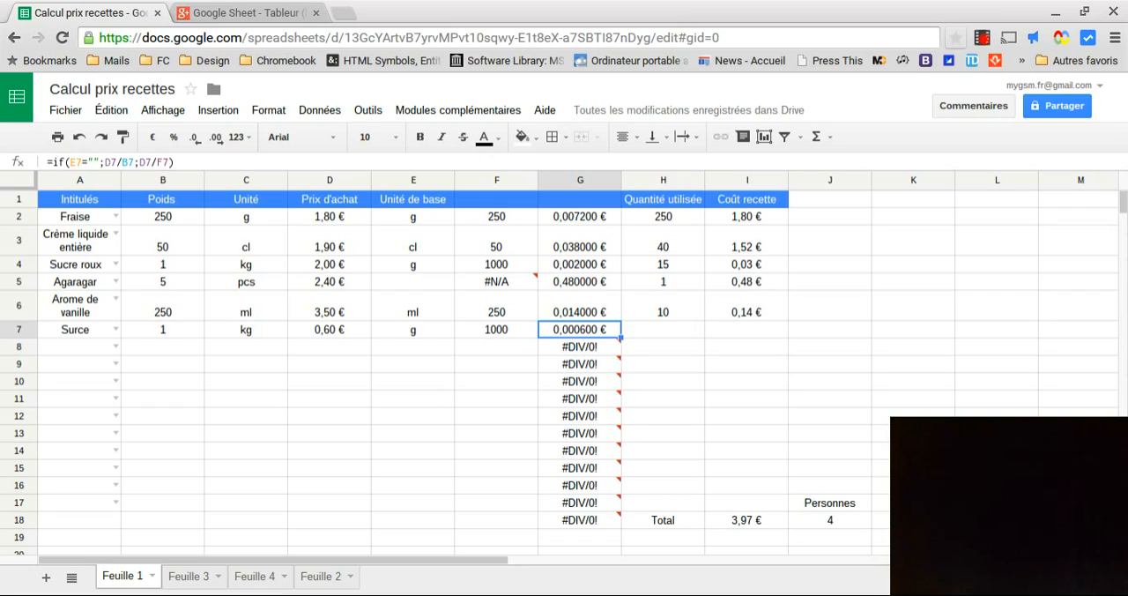
{"action": "key", "text": "Delete"}
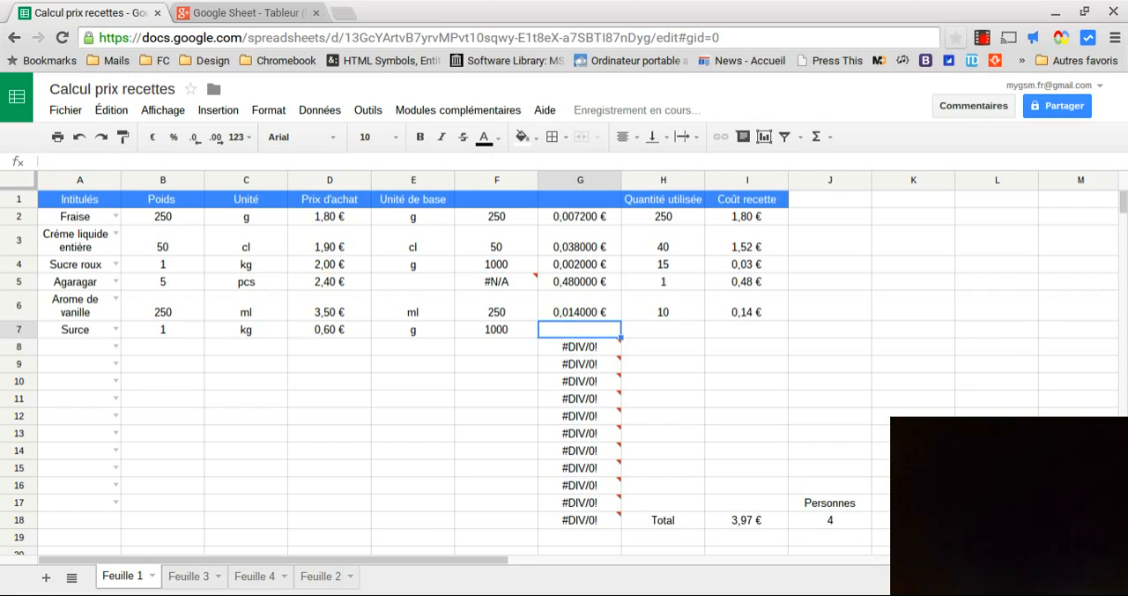
{"action": "type", "text": "="}
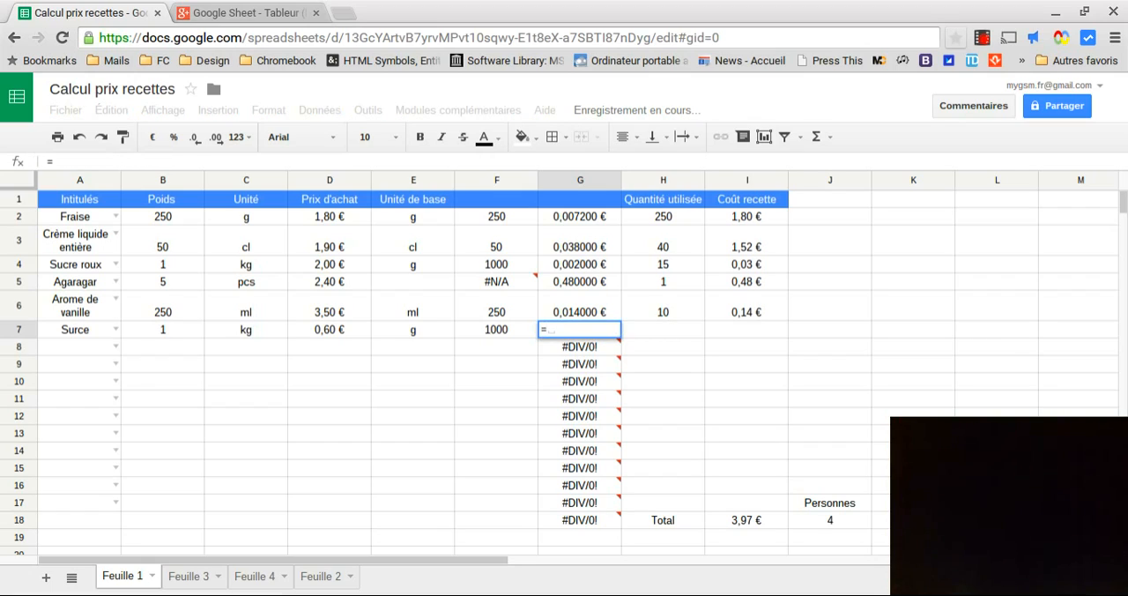
{"action": "key", "text": "Escape"}
{"action": "left_click", "coordinate": [557, 318]}
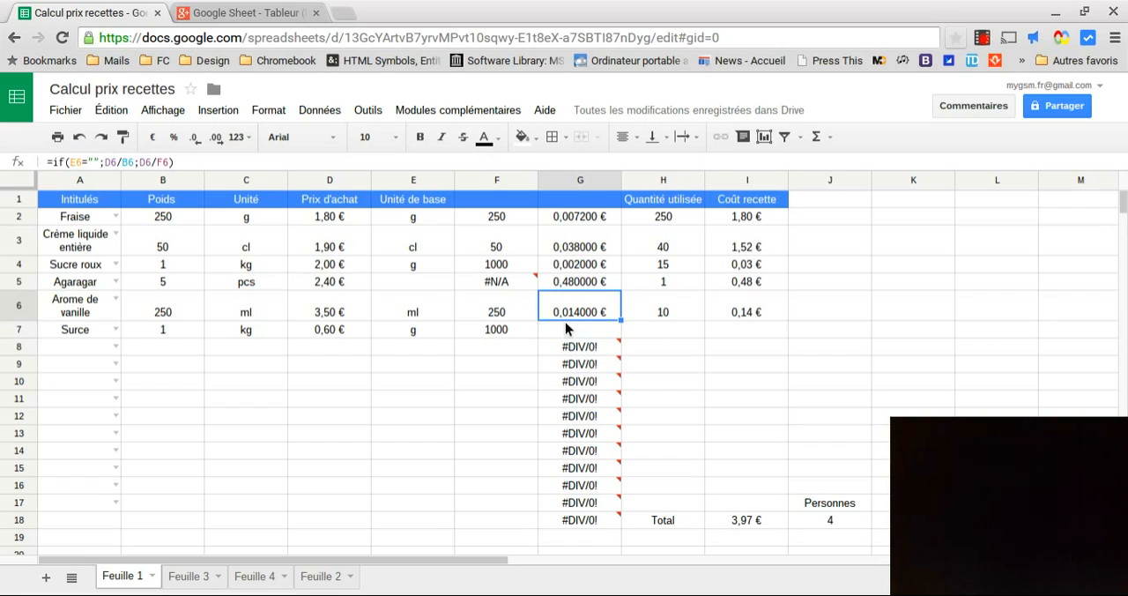
{"action": "left_click", "coordinate": [574, 331]}
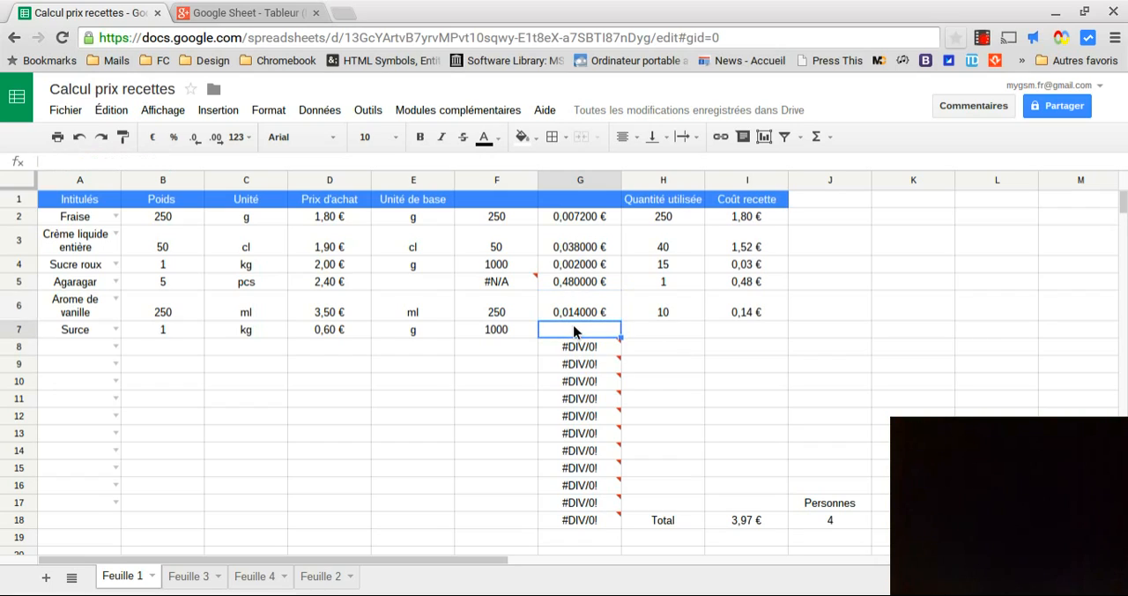
Enter the price-per-unit formula =D7/F7 in cell G7 and check the cell
{"action": "type", "text": "="}
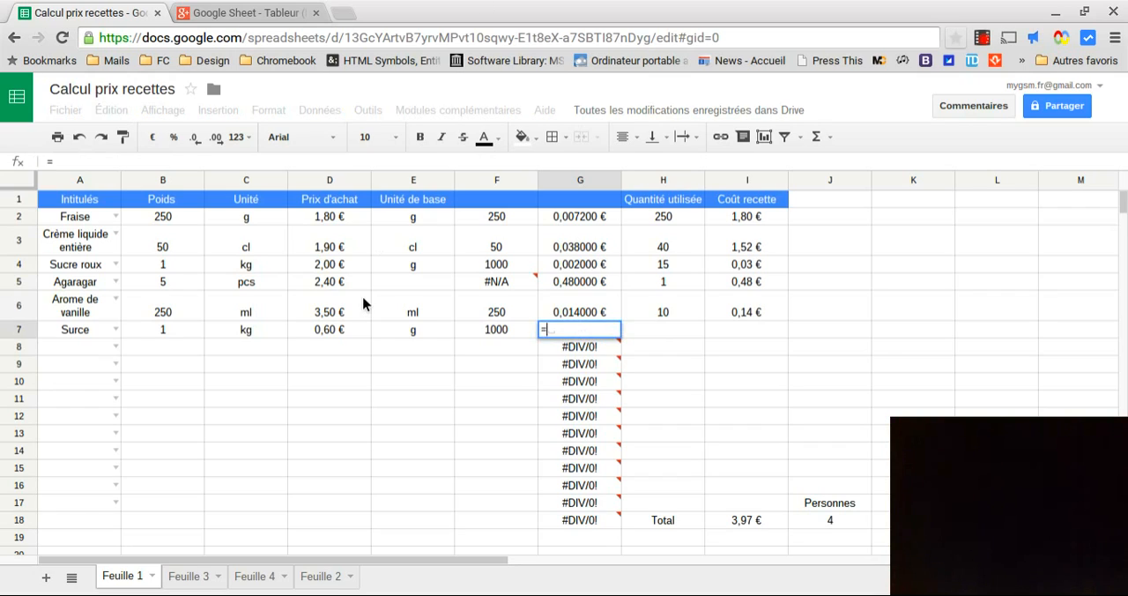
{"action": "left_click", "coordinate": [332, 331]}
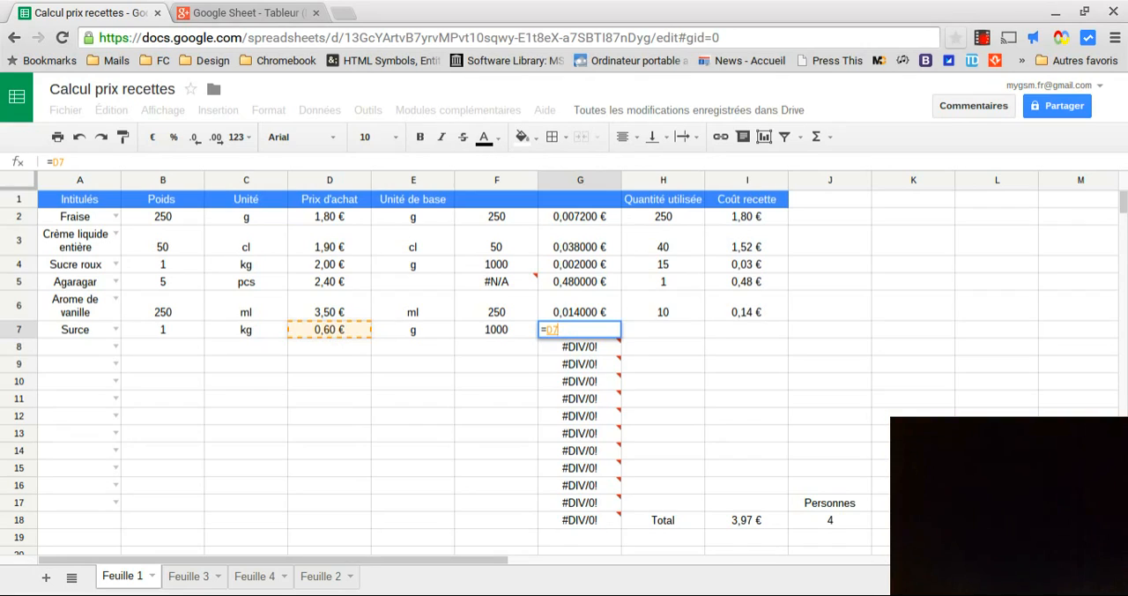
{"action": "type", "text": "/"}
{"action": "left_click", "coordinate": [502, 332]}
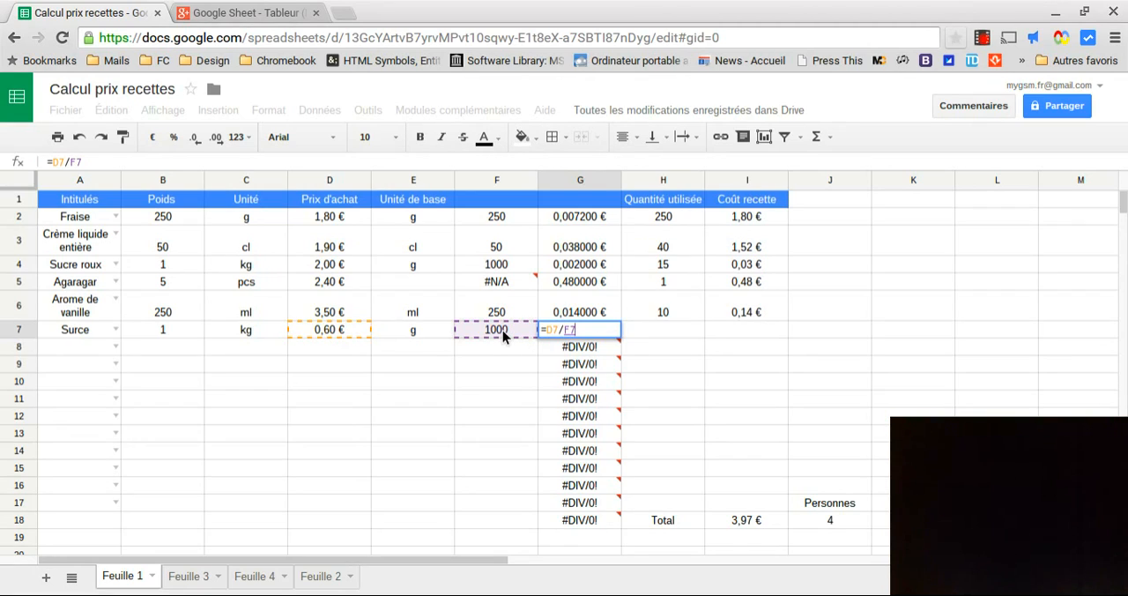
{"action": "key", "text": "Return"}
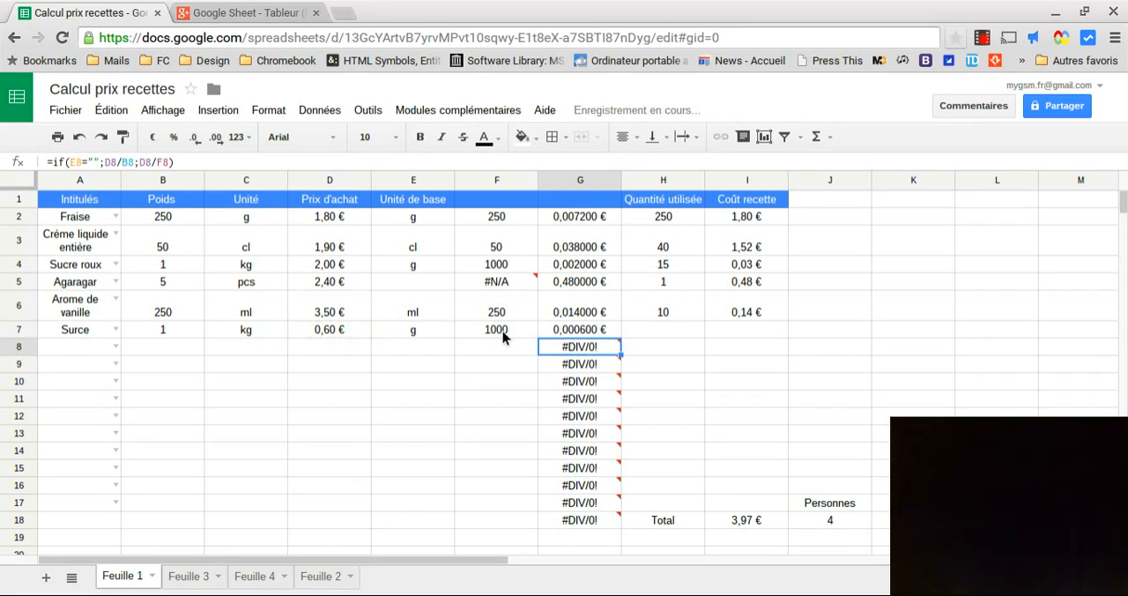
{"action": "left_click", "coordinate": [577, 334]}
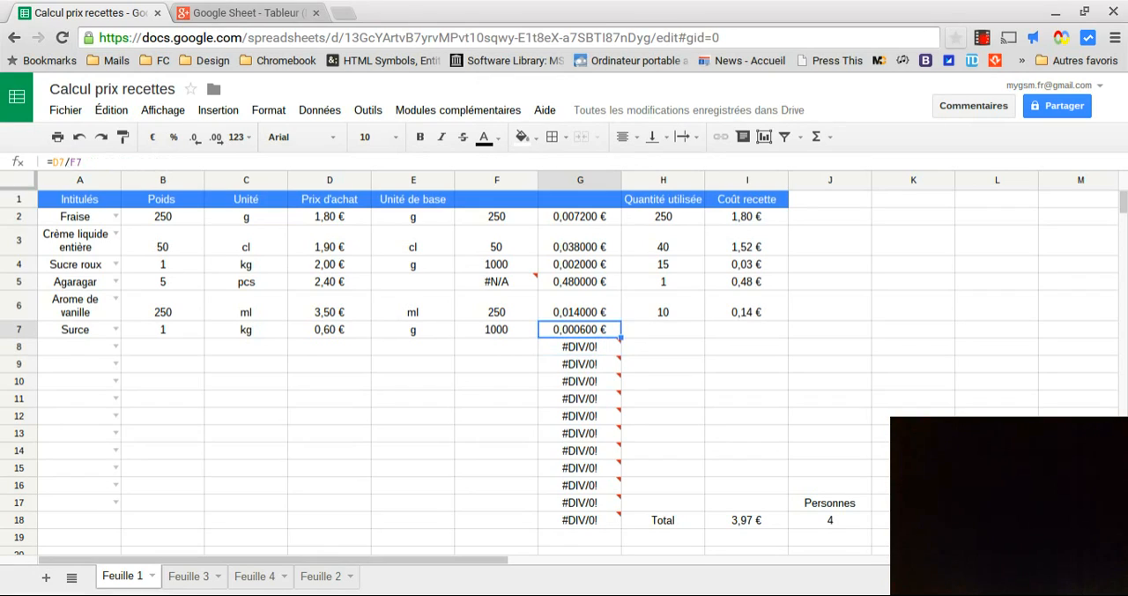
Replace the recipe cost formula in cell I7 with =H7*G7
{"action": "key", "text": "Right"}
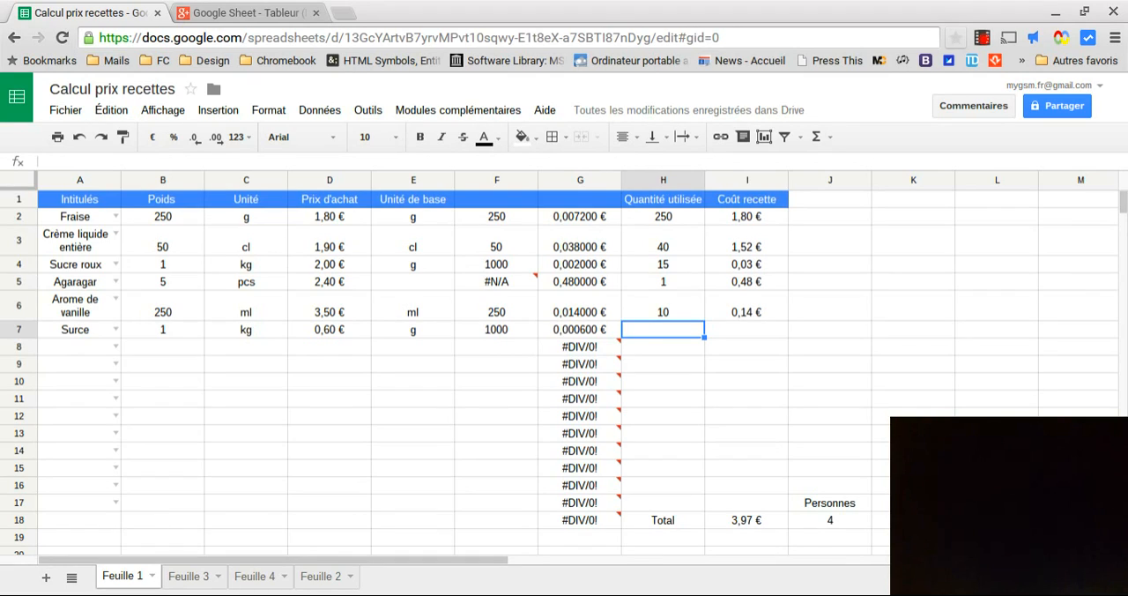
{"action": "key", "text": "Right"}
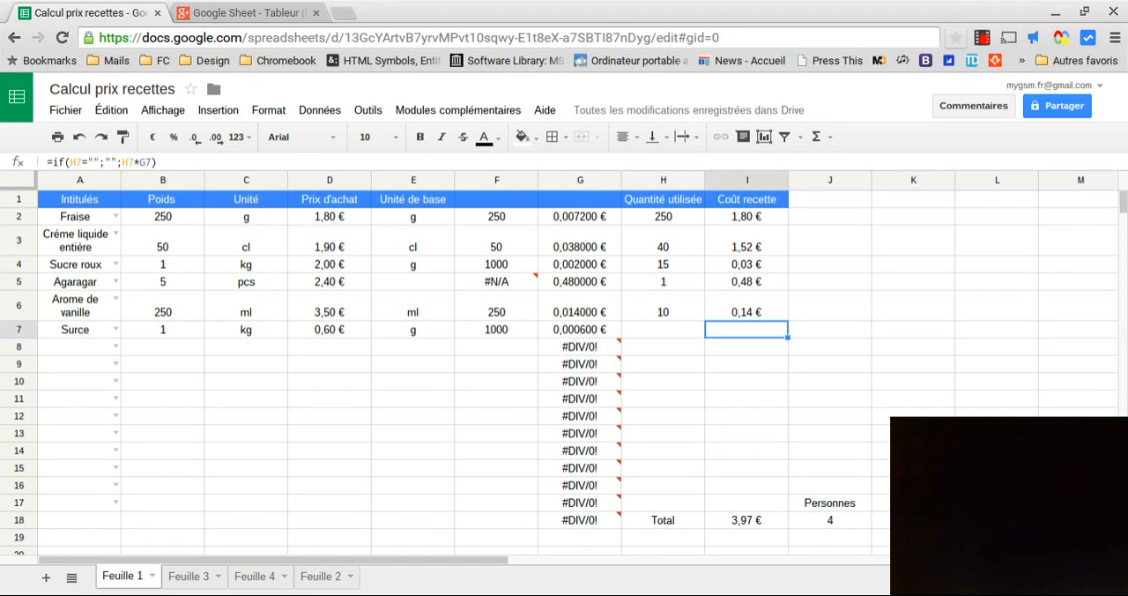
{"action": "key", "text": "Delete"}
{"action": "type", "text": "="}
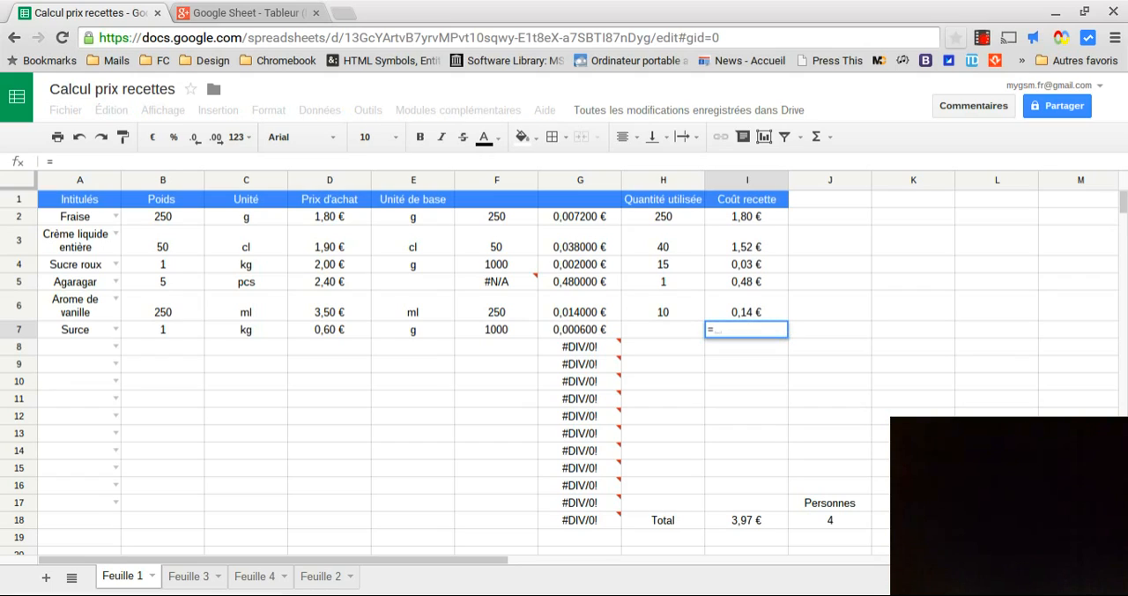
{"action": "left_click", "coordinate": [643, 330]}
{"action": "type", "text": "*"}
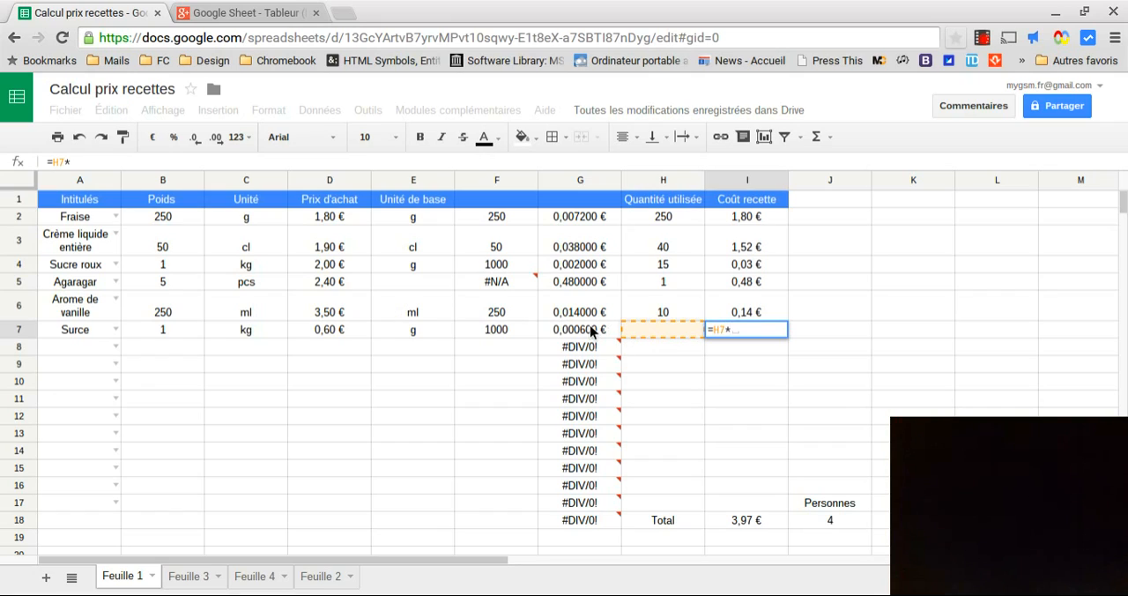
{"action": "left_click", "coordinate": [590, 331]}
{"action": "key", "text": "Return"}
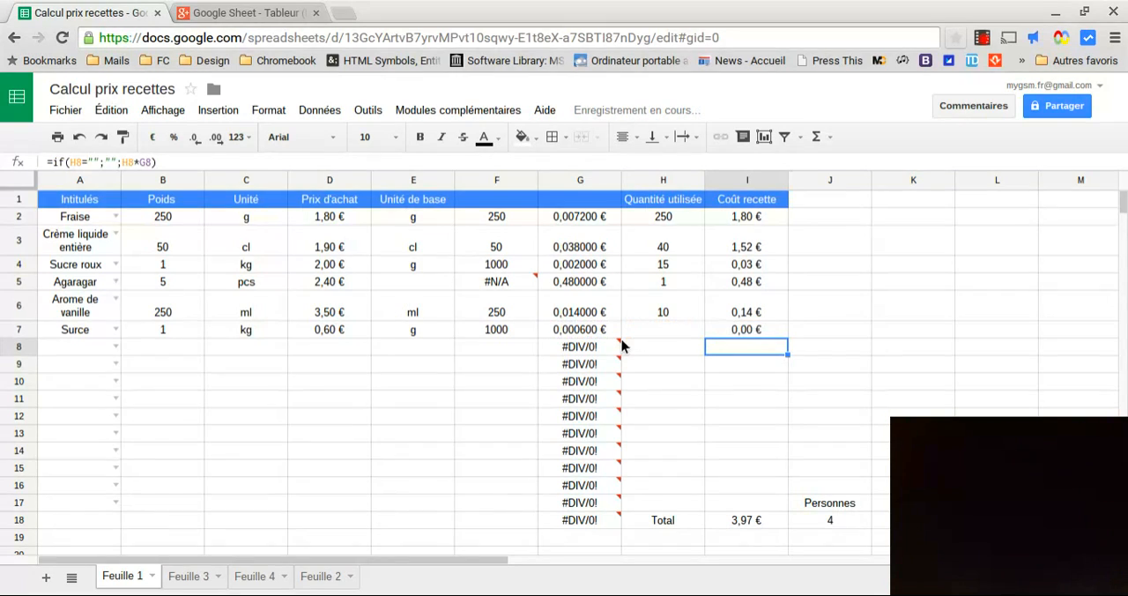
Enter 150 as the quantity used in cell H7 and check the recipe cost formula in cell I7
{"action": "left_click", "coordinate": [664, 332]}
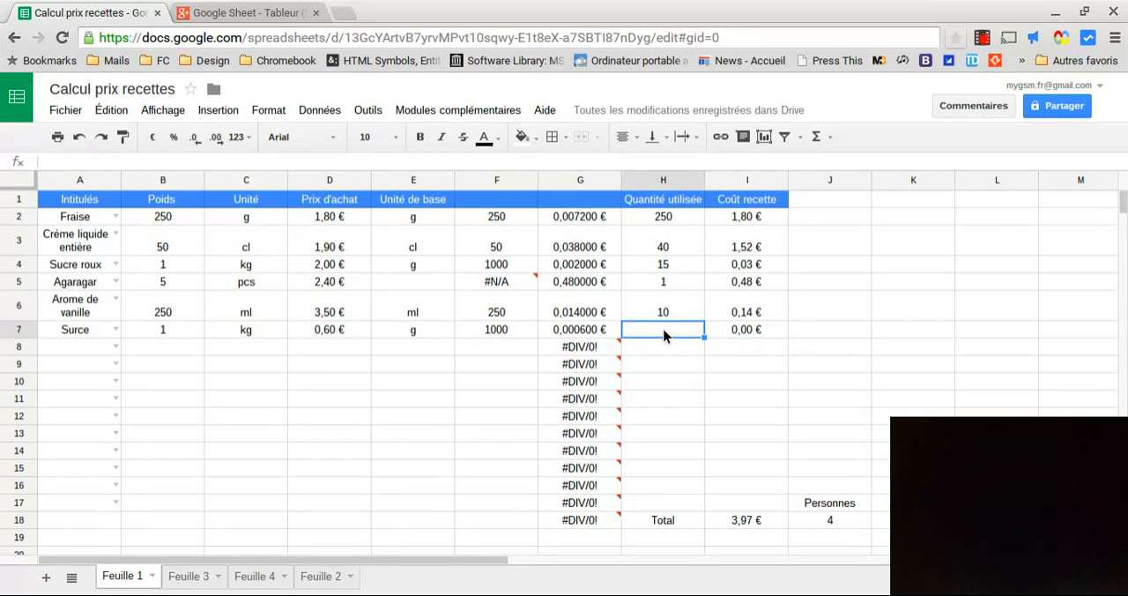
{"action": "type", "text": "150"}
{"action": "key", "text": "Return"}
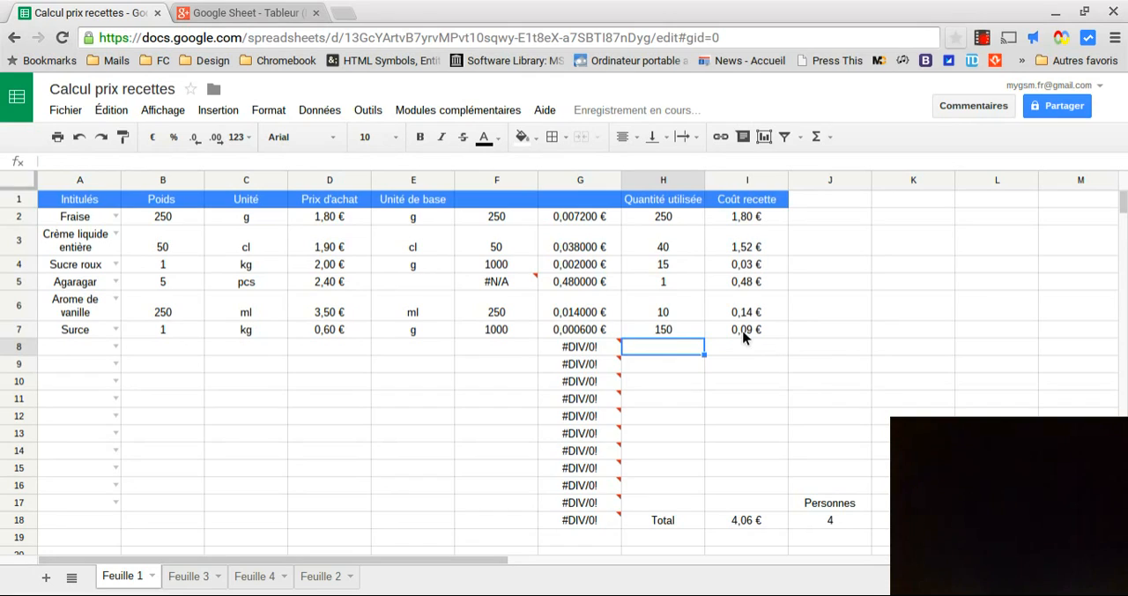
{"action": "left_click", "coordinate": [744, 333]}
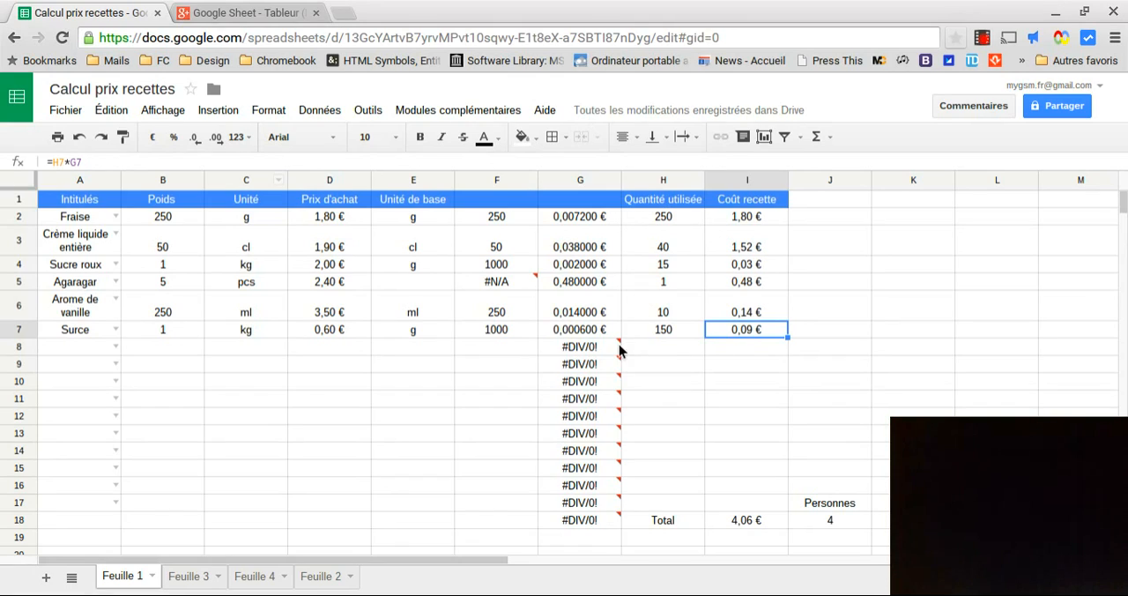
Enter the total formula =sum(I2:I17) in cell I18 and check the cell
{"action": "left_click", "coordinate": [737, 520]}
{"action": "type", "text": "="}
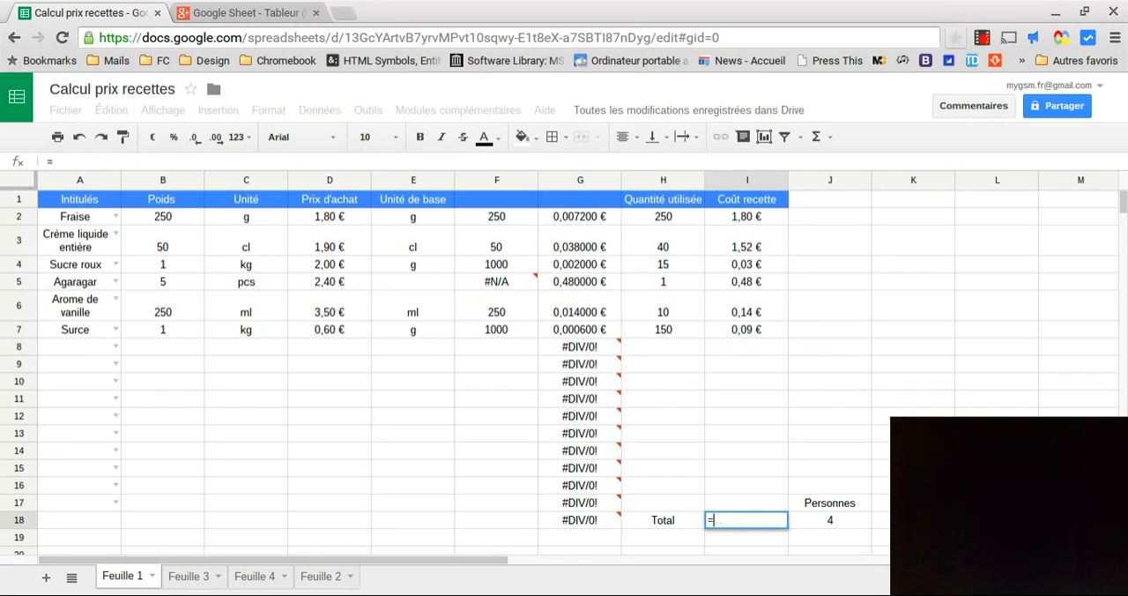
{"action": "type", "text": "sum"}
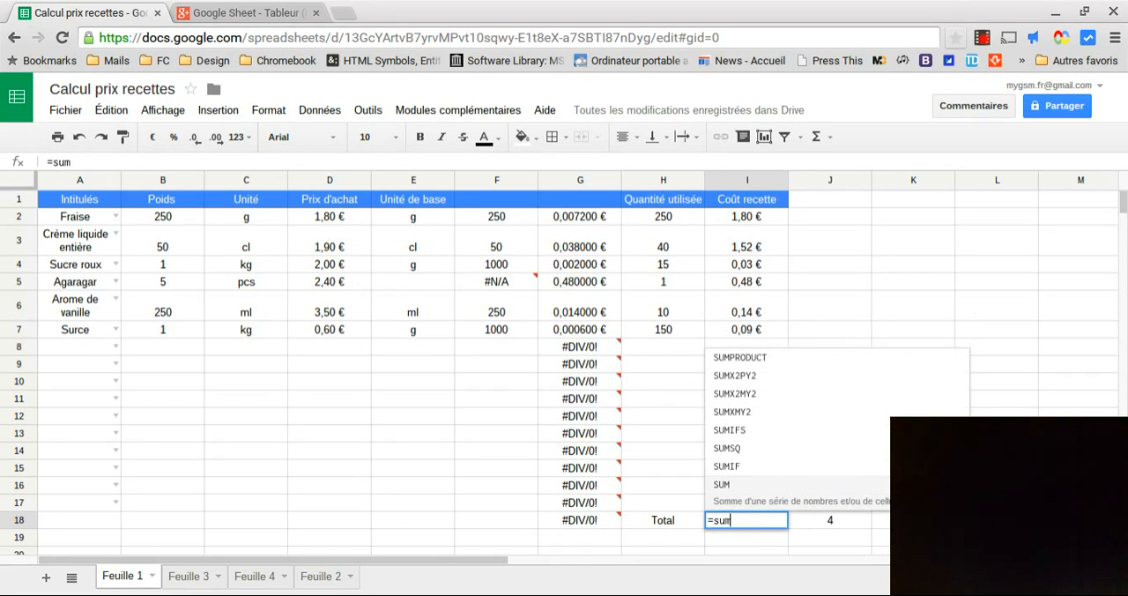
{"action": "type", "text": "("}
{"action": "left_click_drag", "start_coordinate": [733, 216], "coordinate": [743, 505]}
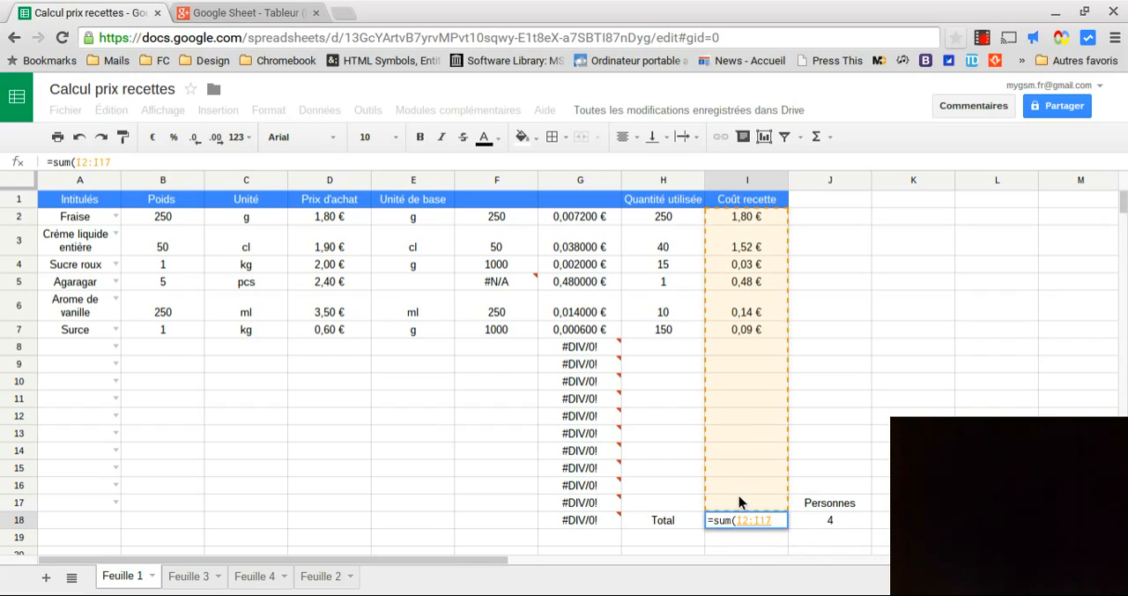
{"action": "type", "text": ")"}
{"action": "key", "text": "Return"}
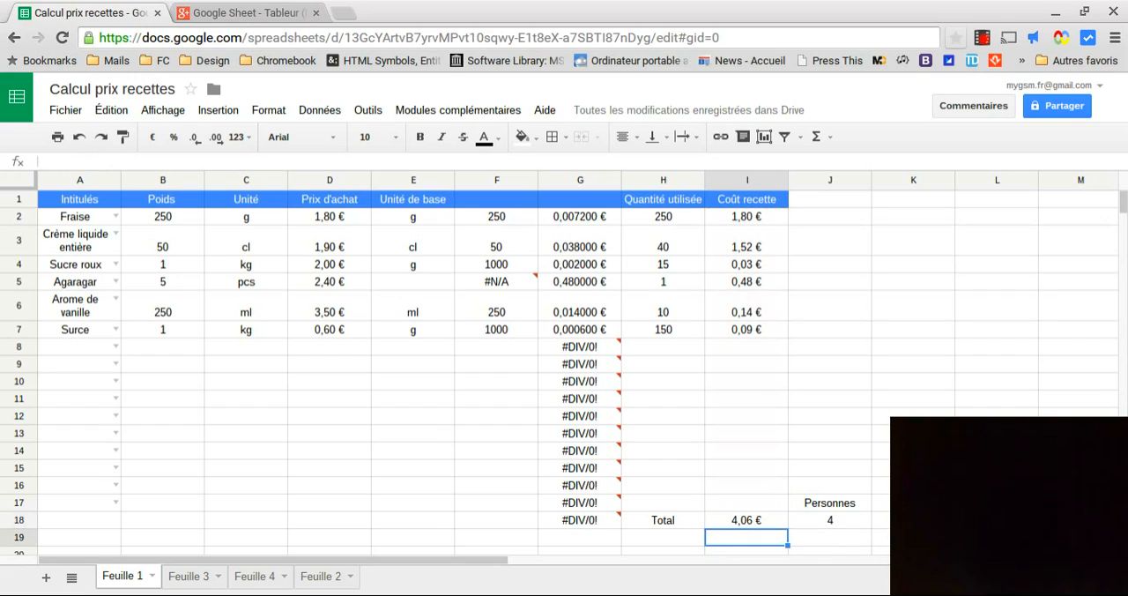
{"action": "left_click", "coordinate": [741, 524]}
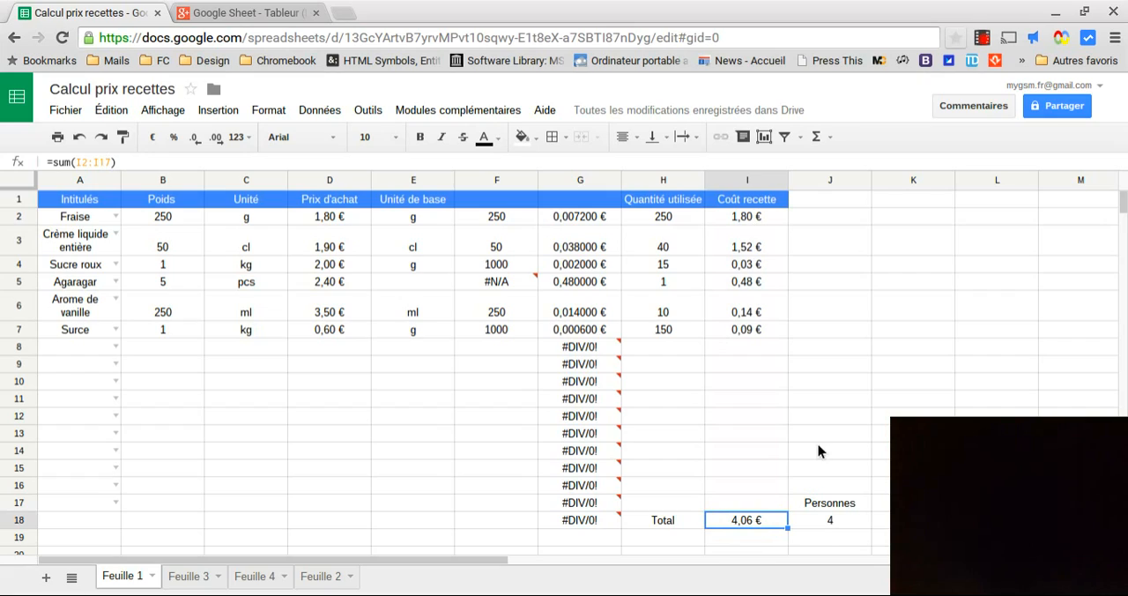
Clear cell K18, enter the cost-per-person formula =I18/J18 there and check it
{"action": "left_click", "coordinate": [882, 520]}
{"action": "key", "text": "Delete"}
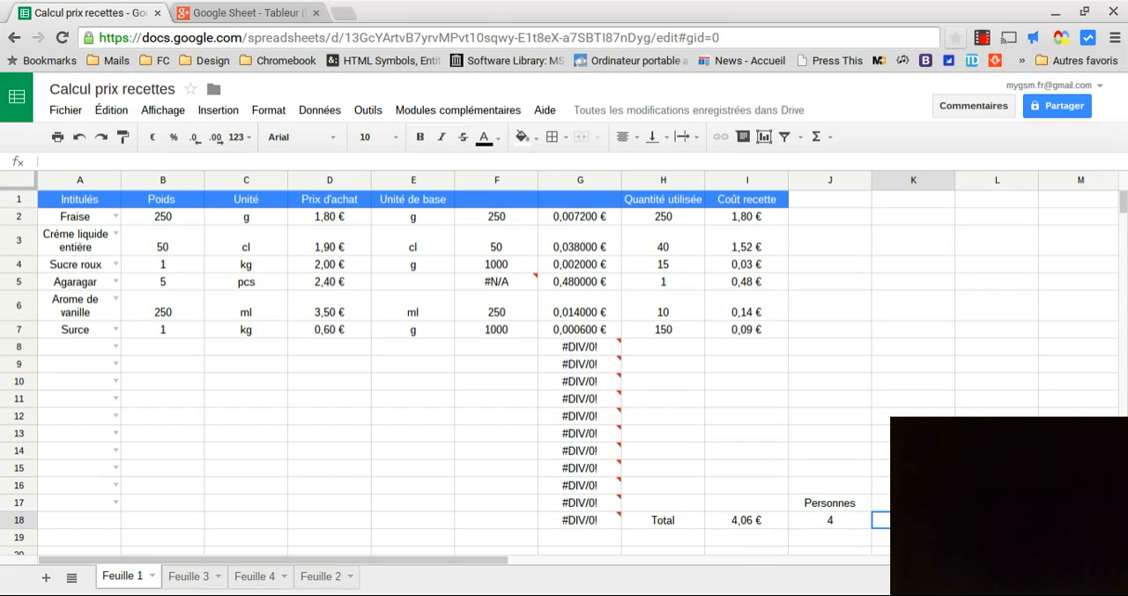
{"action": "left_click", "coordinate": [862, 524]}
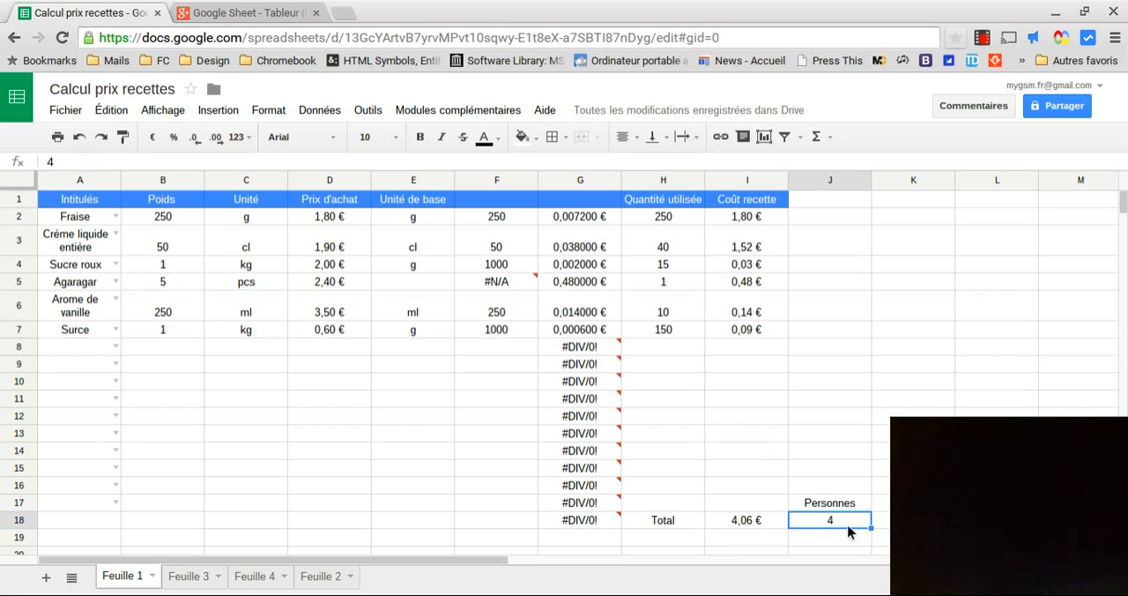
{"action": "left_click", "coordinate": [886, 525]}
{"action": "type", "text": "="}
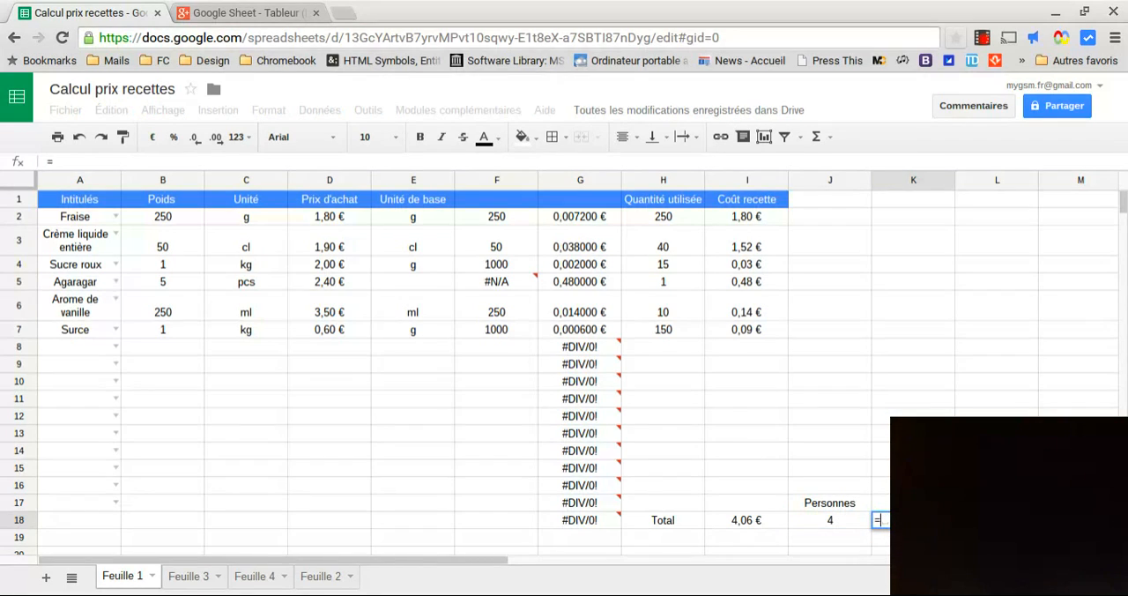
{"action": "left_click", "coordinate": [731, 520]}
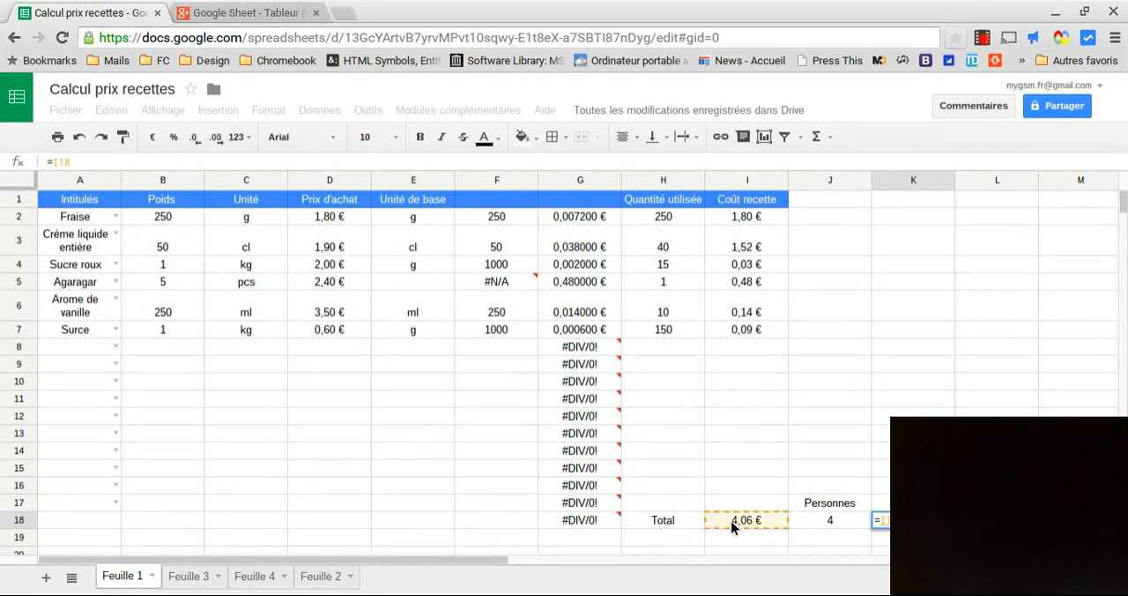
{"action": "type", "text": "/"}
{"action": "left_click", "coordinate": [808, 523]}
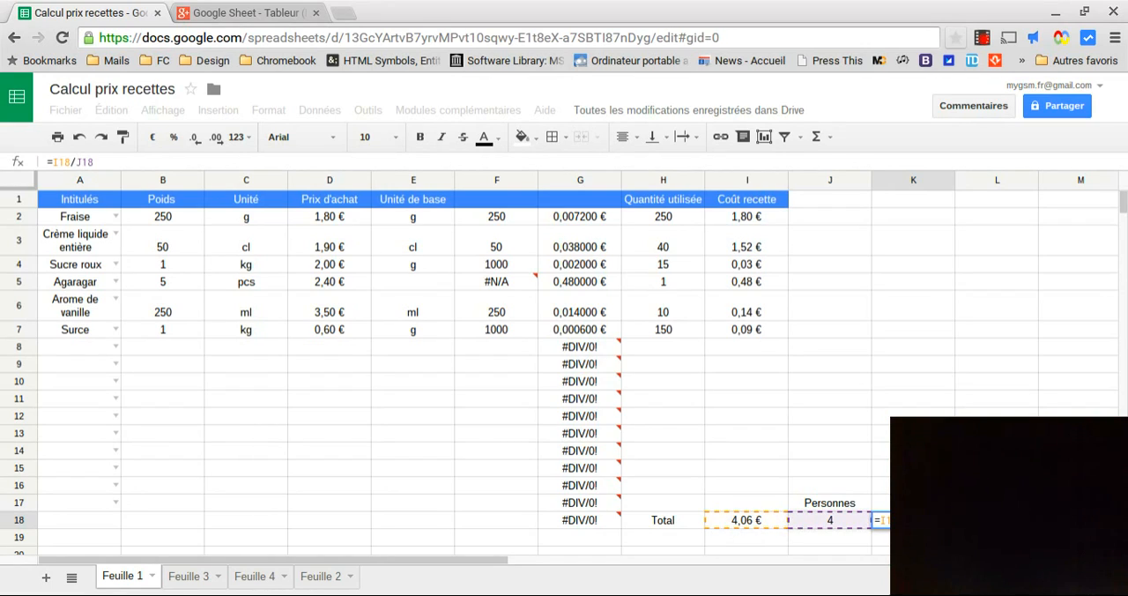
{"action": "key", "text": "Return"}
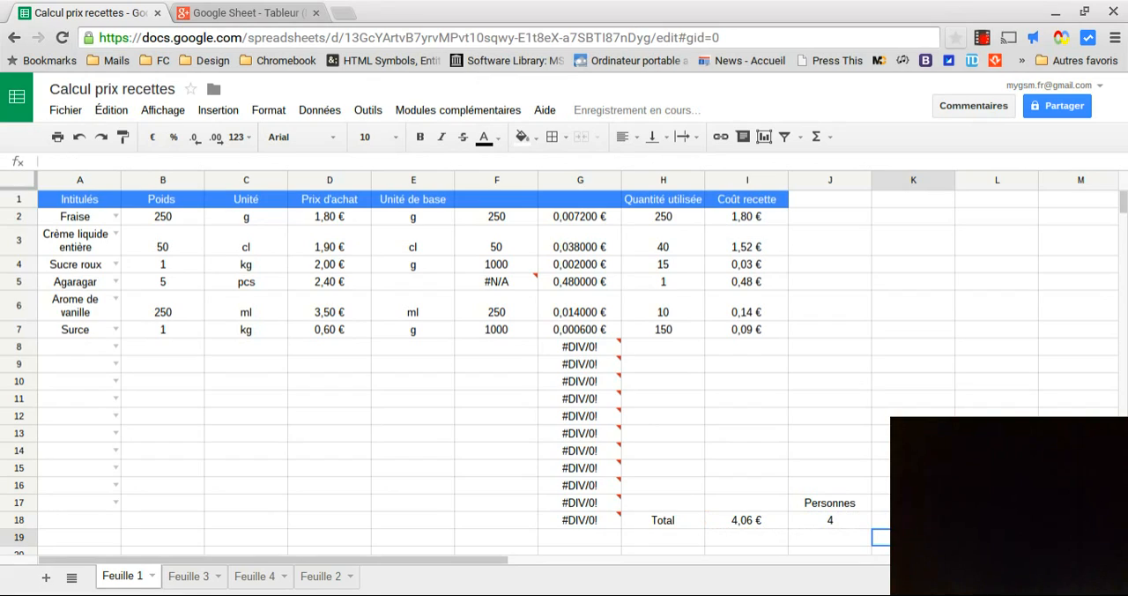
{"action": "left_click", "coordinate": [913, 520]}
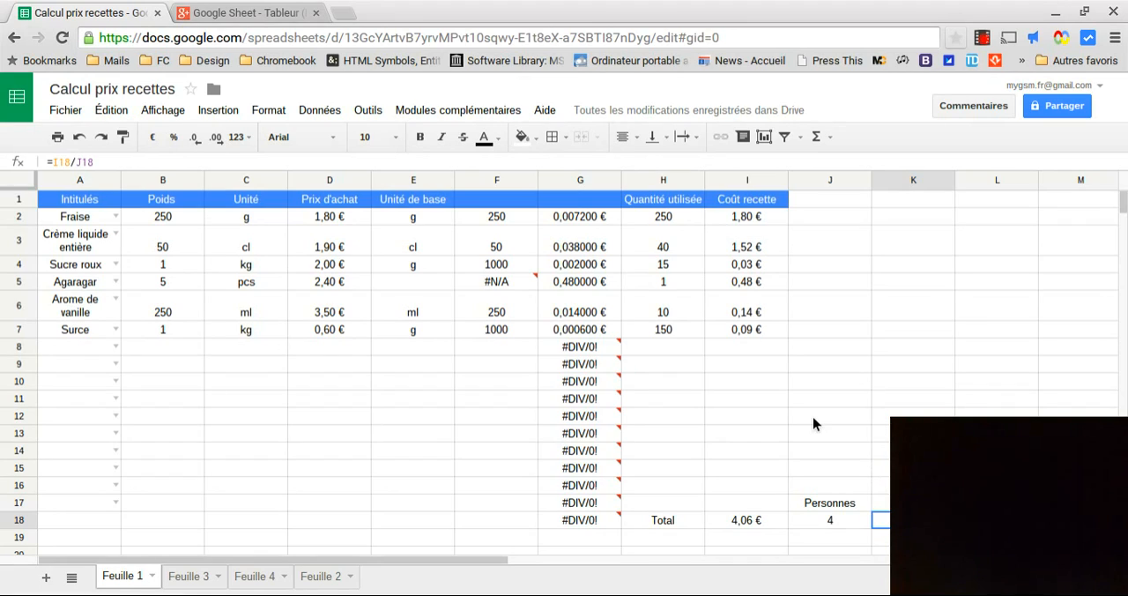
Choose Lait as the ingredient in cell A8
{"action": "left_click", "coordinate": [116, 345]}
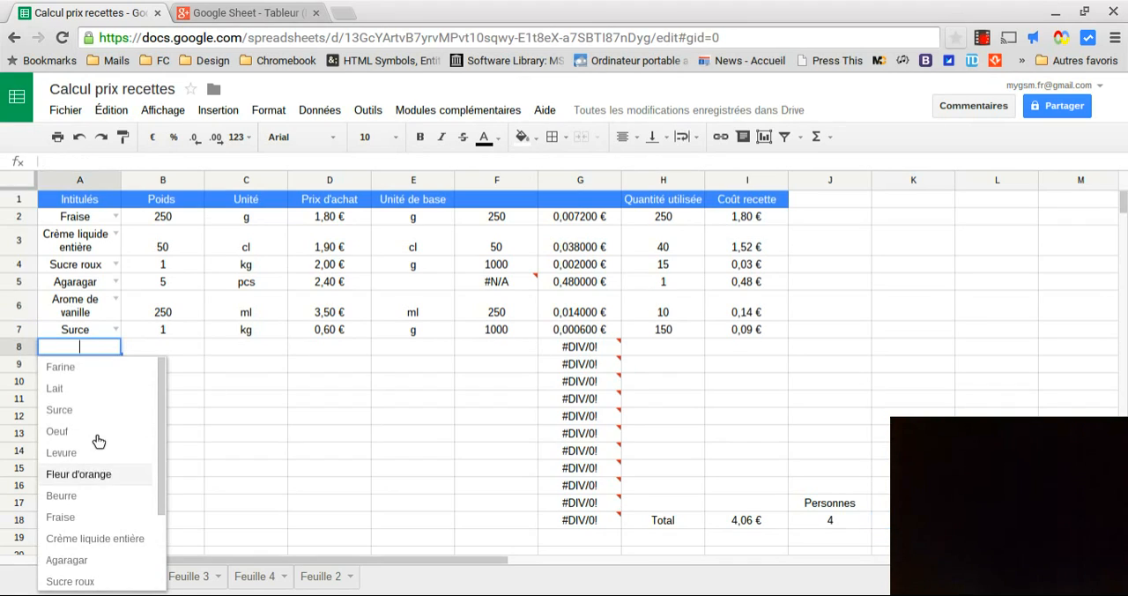
{"action": "left_click", "coordinate": [71, 389]}
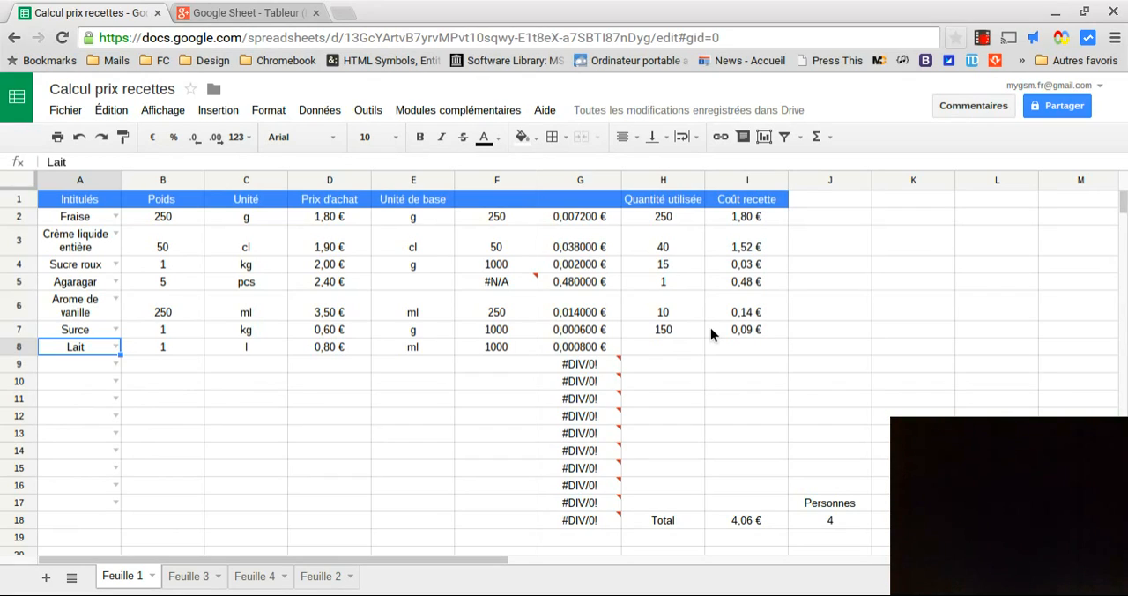
Hide the helper columns F and G
{"action": "left_click_drag", "start_coordinate": [468, 182], "coordinate": [567, 182]}
{"action": "right_click", "coordinate": [566, 182]}
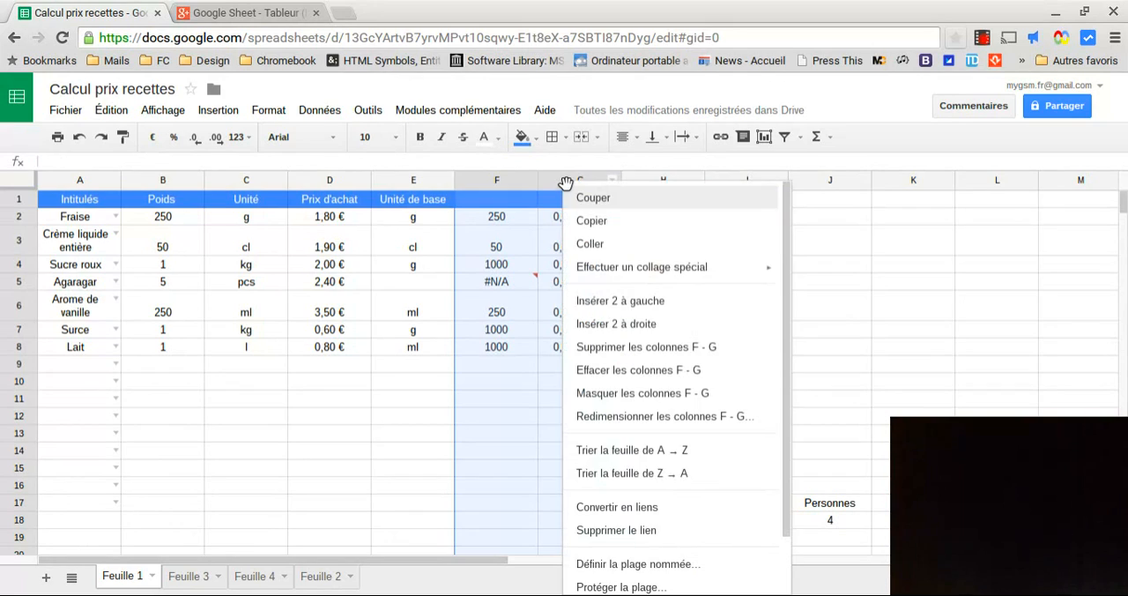
{"action": "left_click", "coordinate": [633, 393]}
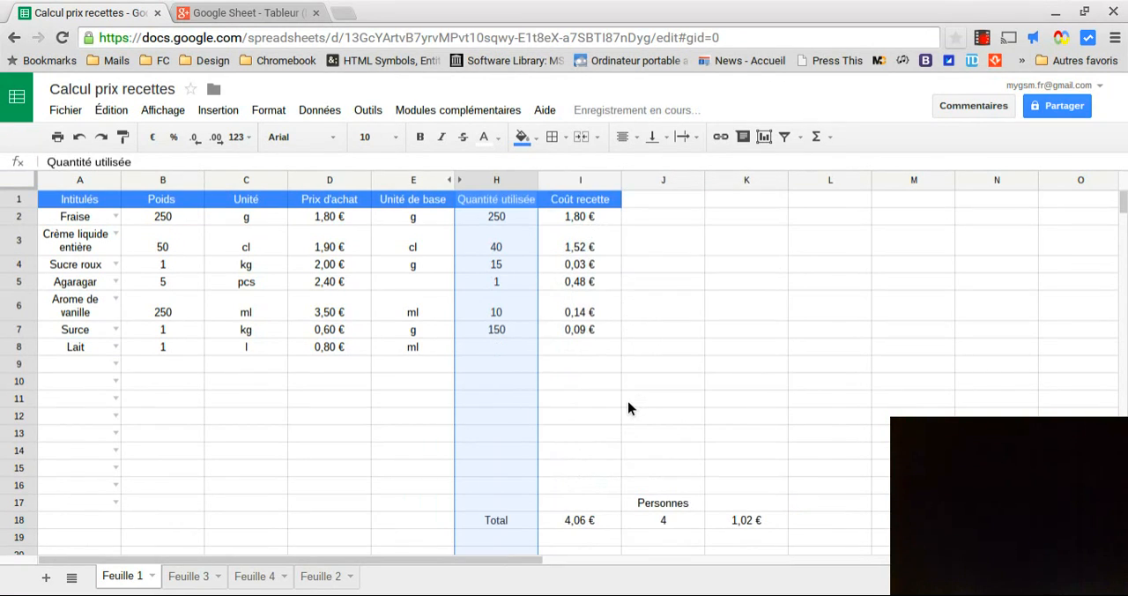
{"action": "left_click", "coordinate": [565, 400]}
Enter 150 as the quantity used for Lait in cell H8 and select the totals range H17:K18
{"action": "left_click", "coordinate": [508, 352]}
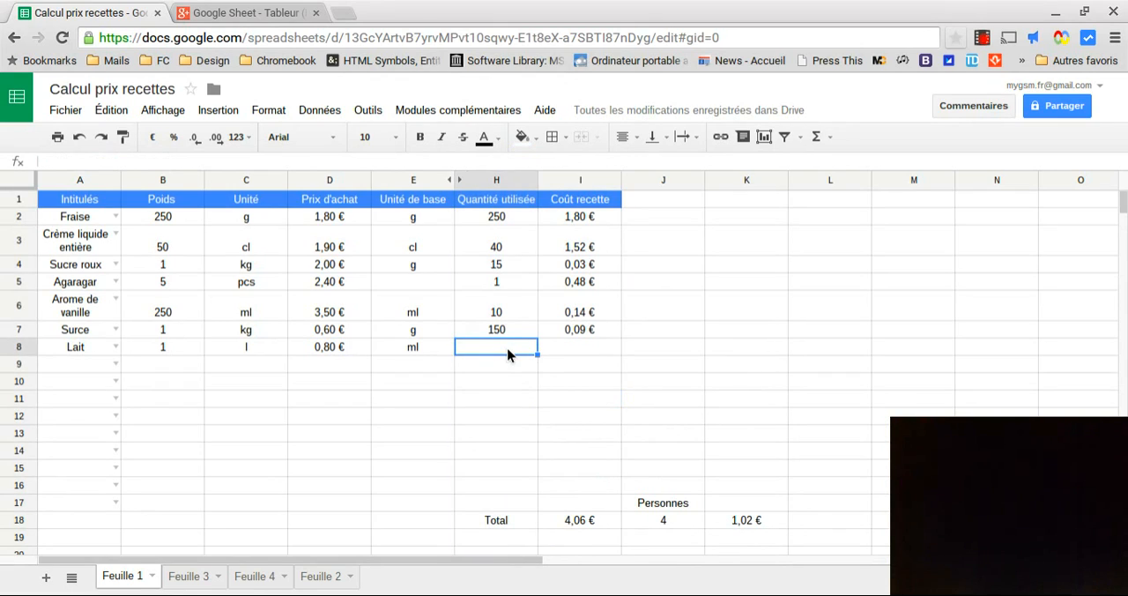
{"action": "type", "text": "150"}
{"action": "key", "text": "Return"}
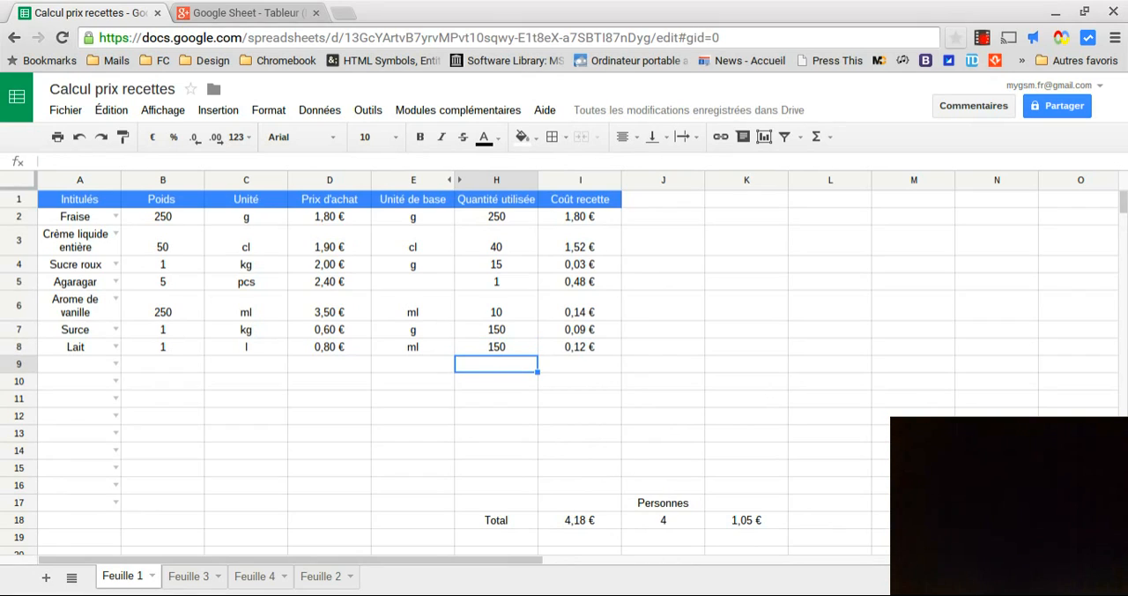
{"action": "left_click_drag", "start_coordinate": [516, 507], "coordinate": [730, 522]}
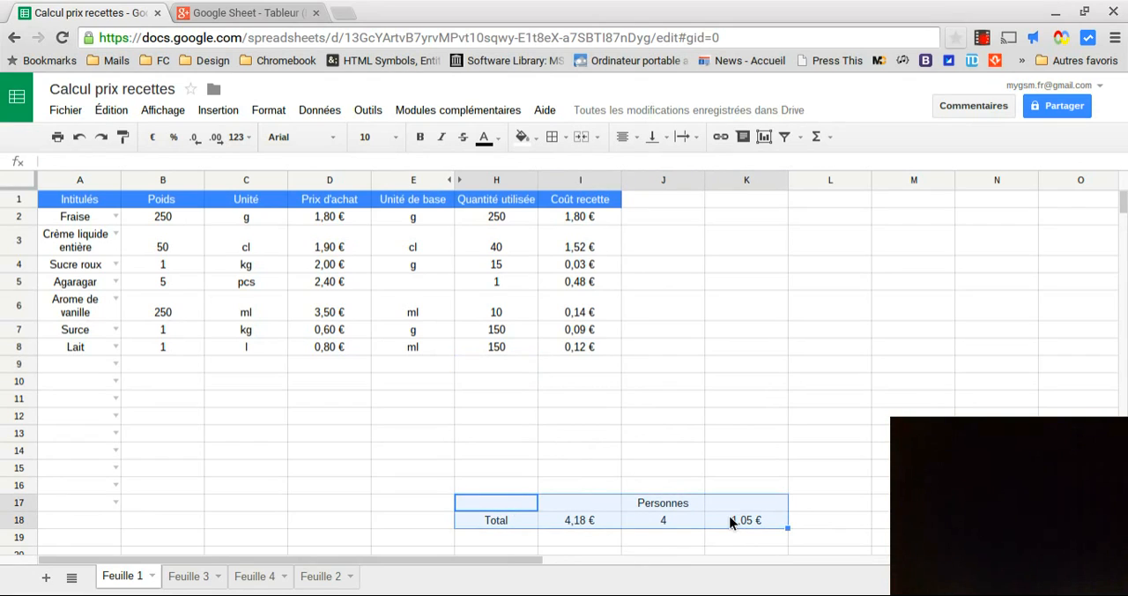